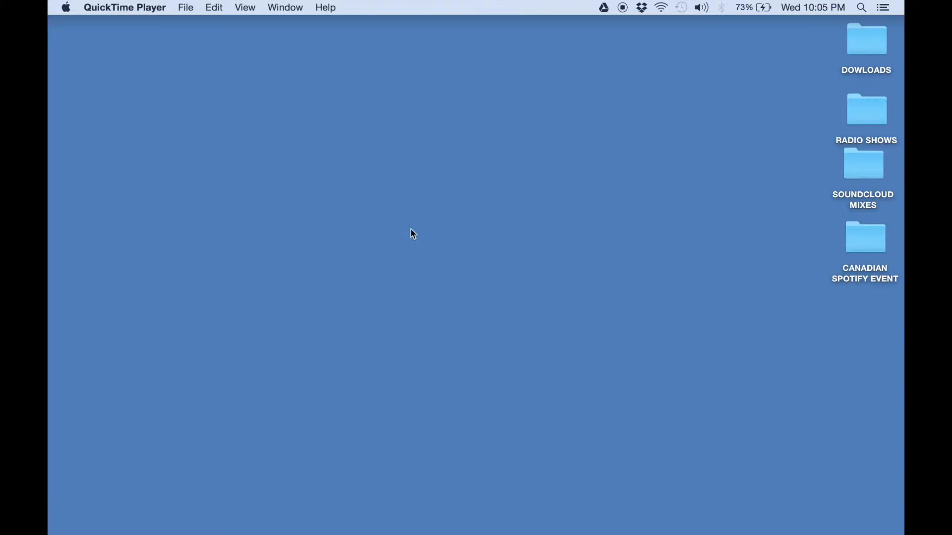
Step: Launch Audacity with its empty project window
mouse_move(49, 283)
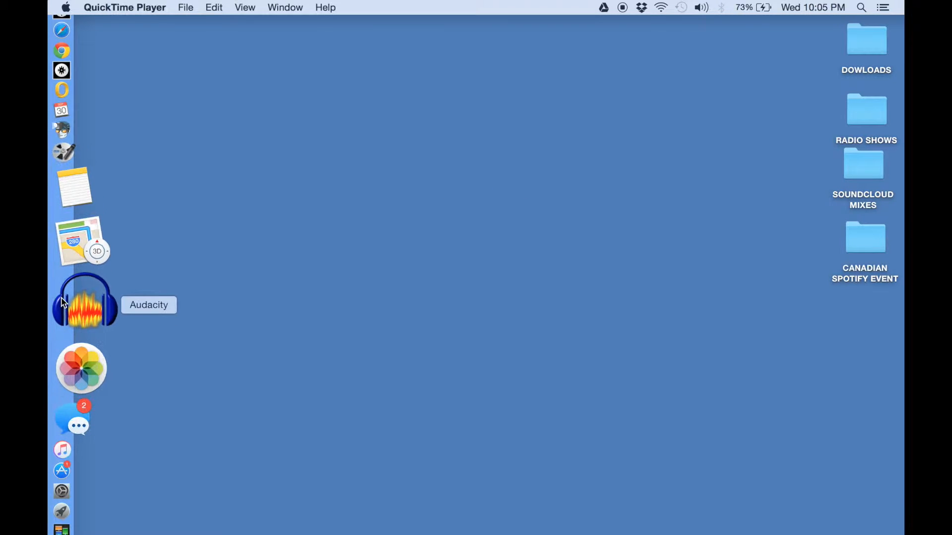
click(63, 303)
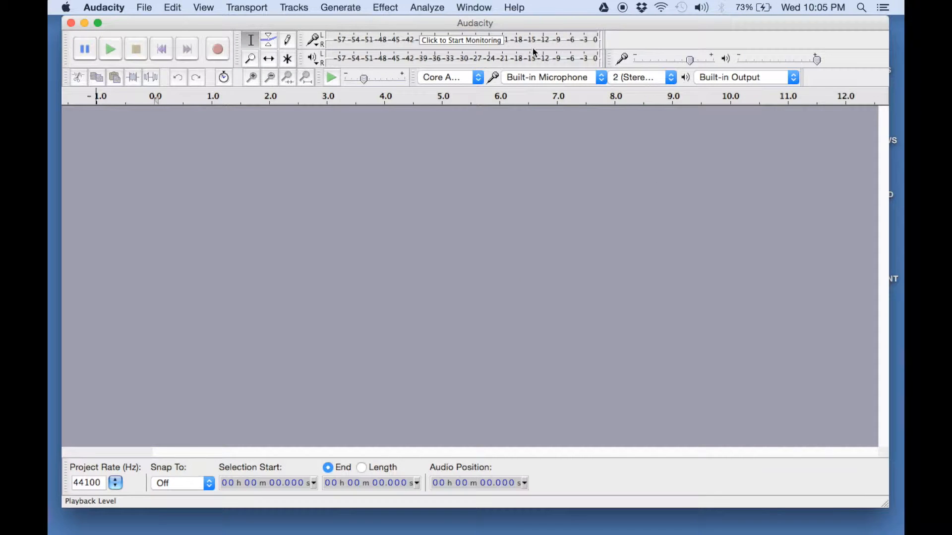
drag(516, 22, 519, 22)
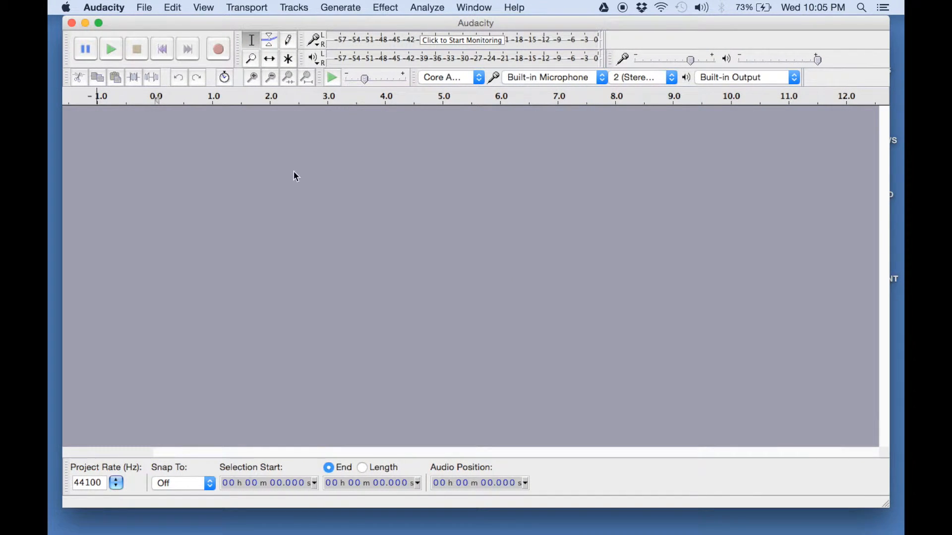
Step: In the Quality preferences, choose a 44100 Hz default sample rate, 32-bit float sample format and Best Quality (Slowest) for the high-quality converter
click(122, 6)
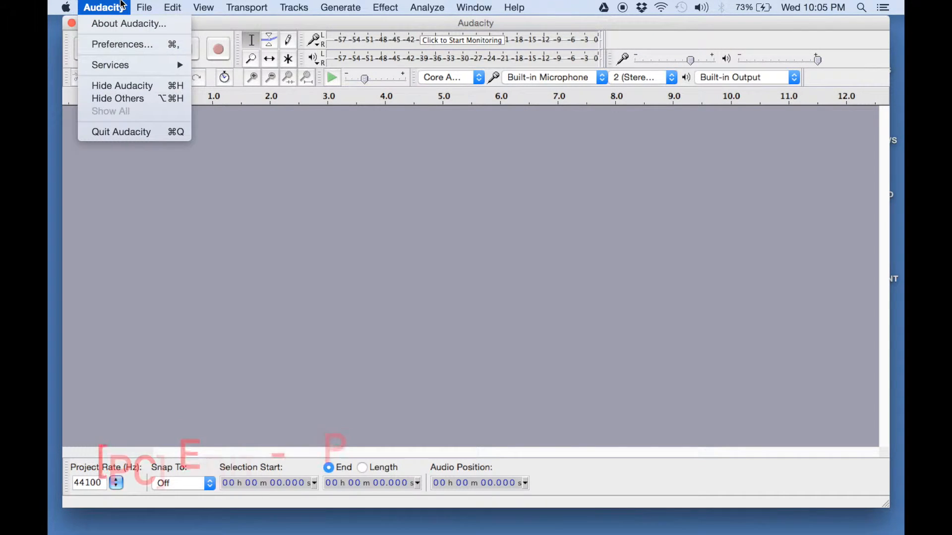
click(152, 49)
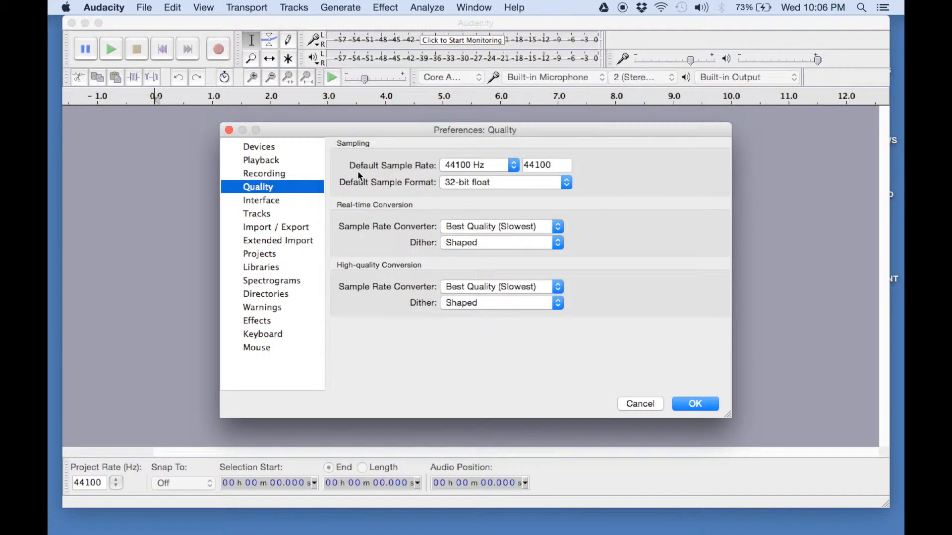
click(479, 167)
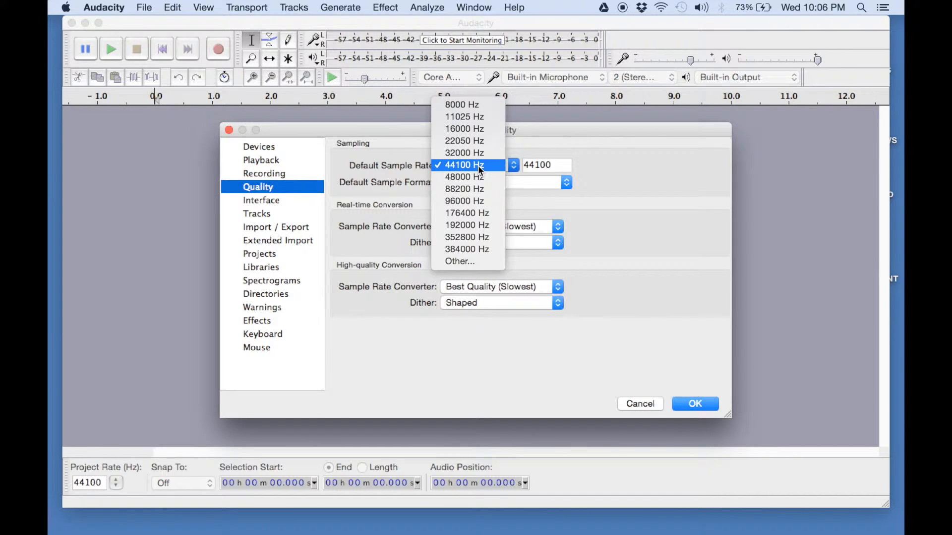
click(480, 165)
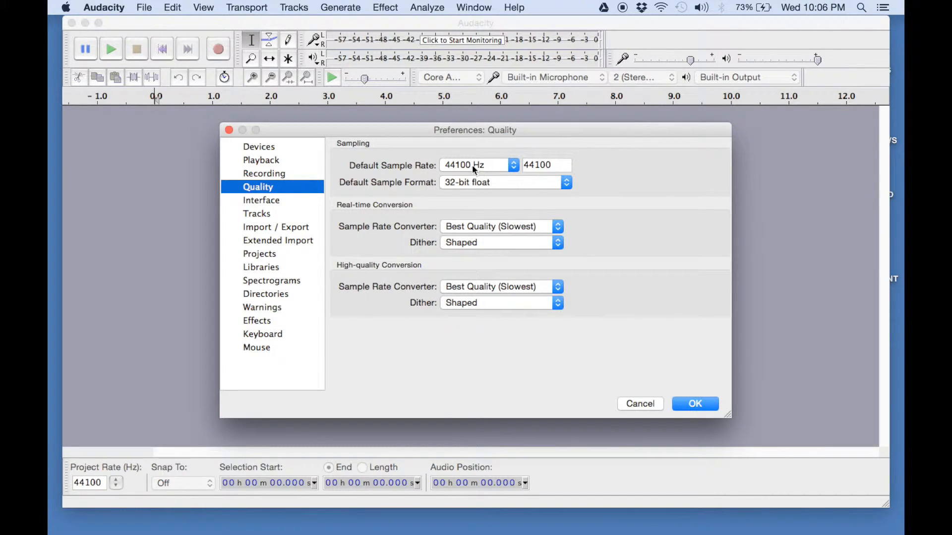
click(473, 183)
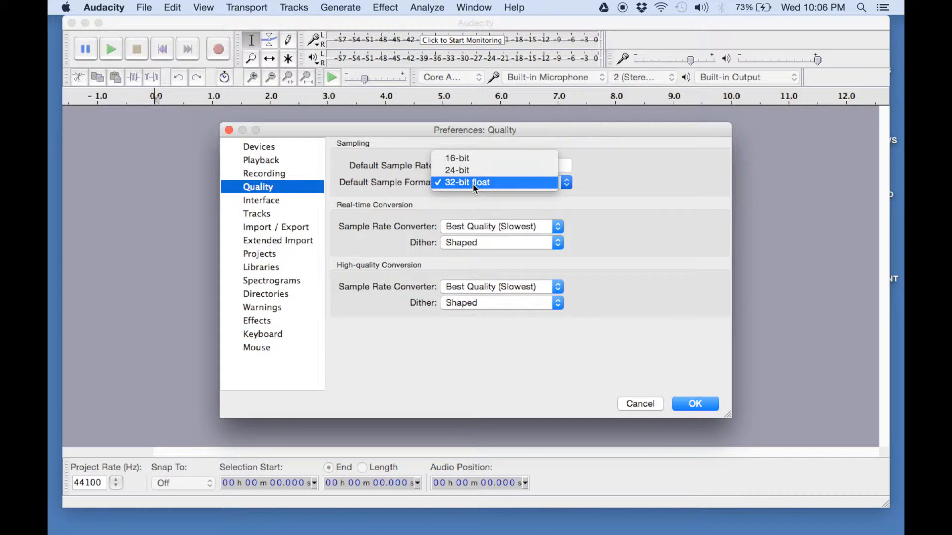
click(501, 183)
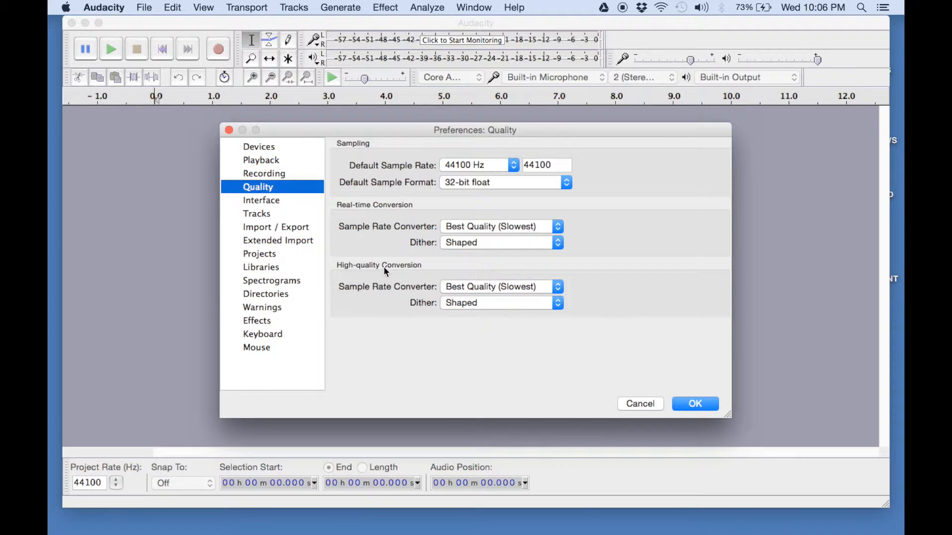
click(531, 290)
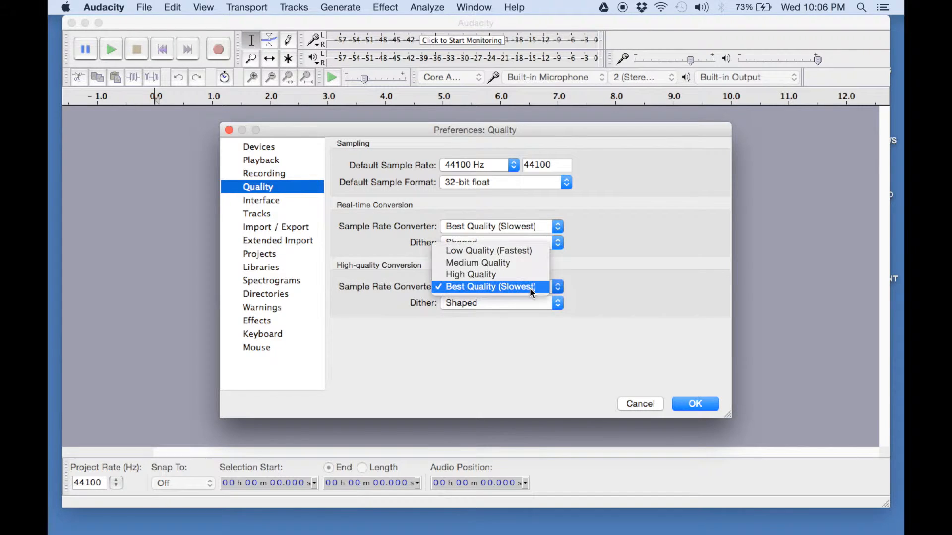
click(530, 289)
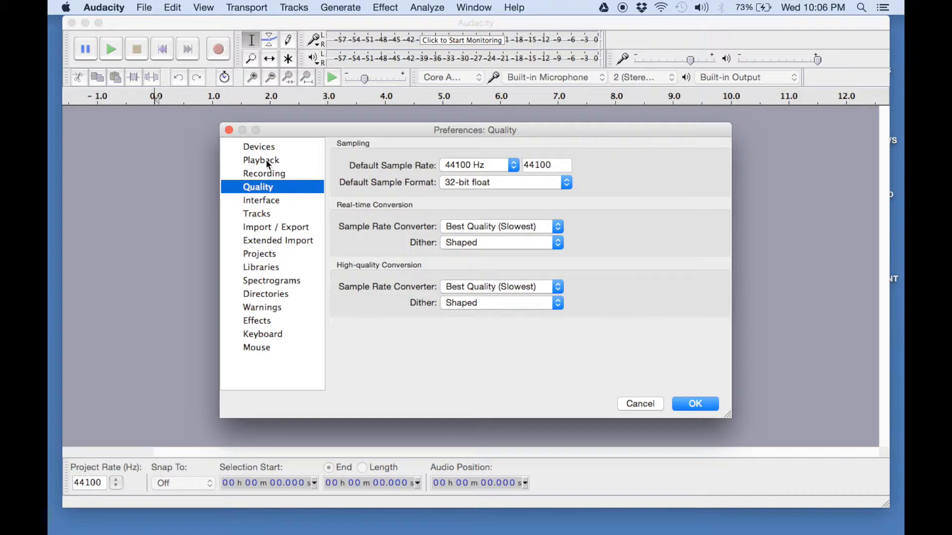
Step: Choose Built-in Microphone as the recording device in the Devices preferences and apply the preferences
click(259, 148)
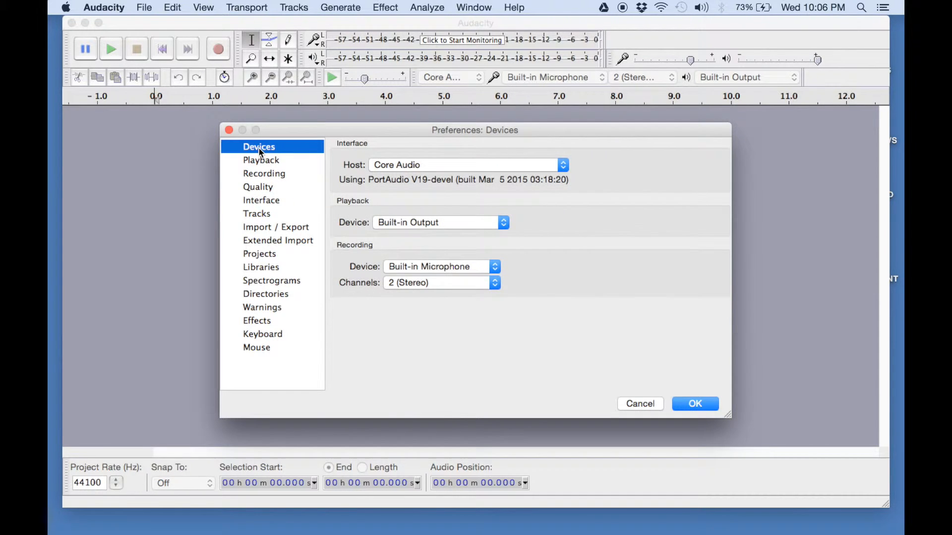
click(427, 269)
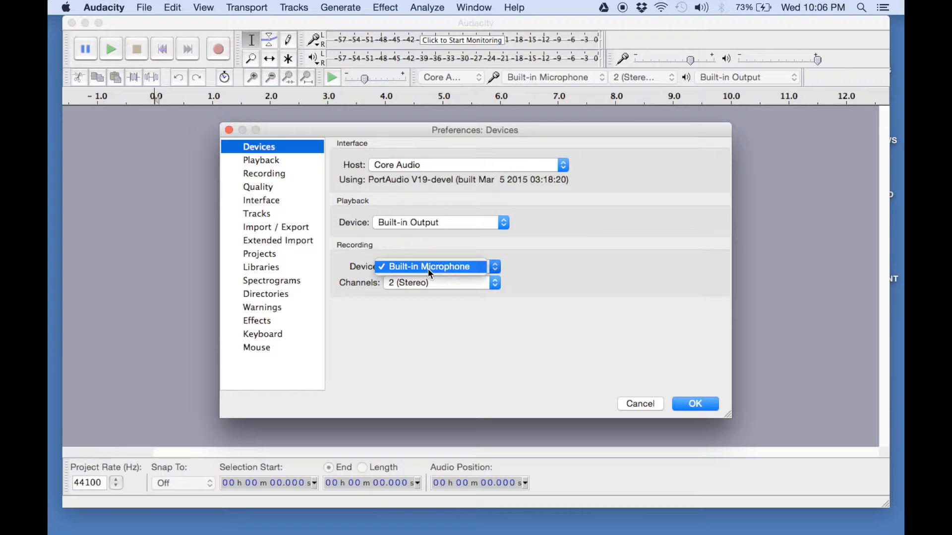
click(445, 270)
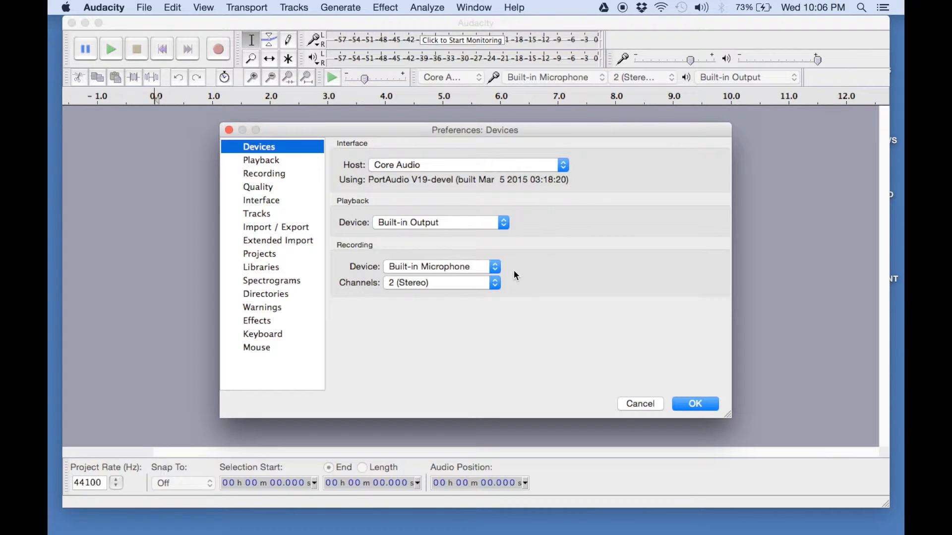
click(474, 273)
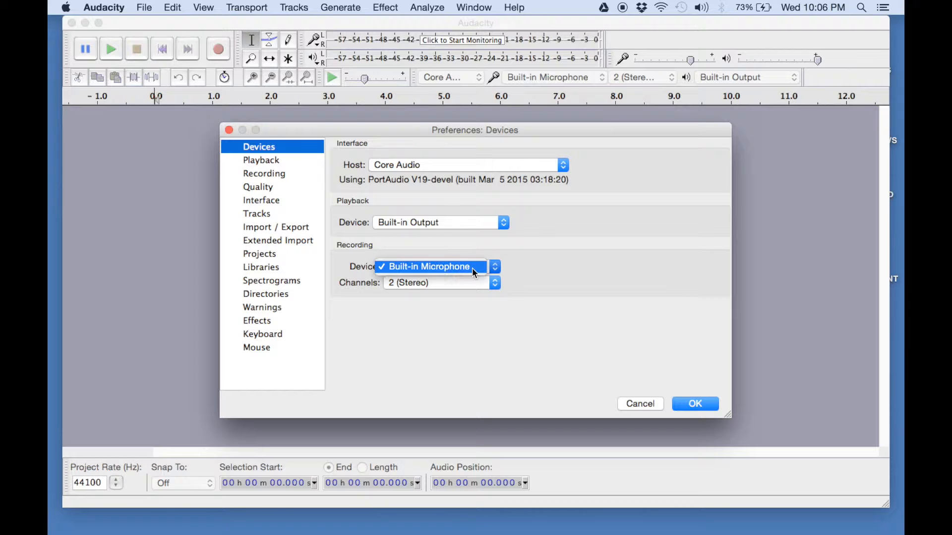
click(472, 268)
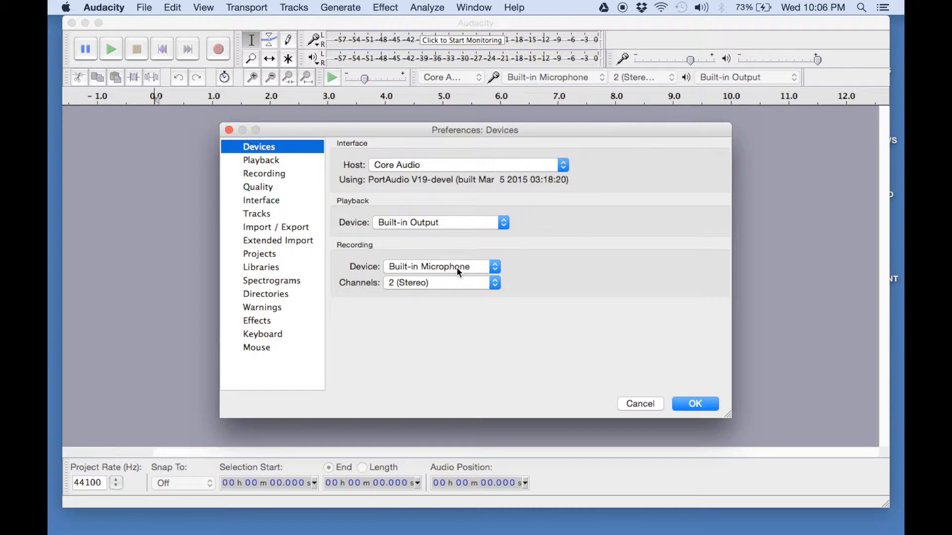
click(456, 267)
click(457, 266)
click(711, 403)
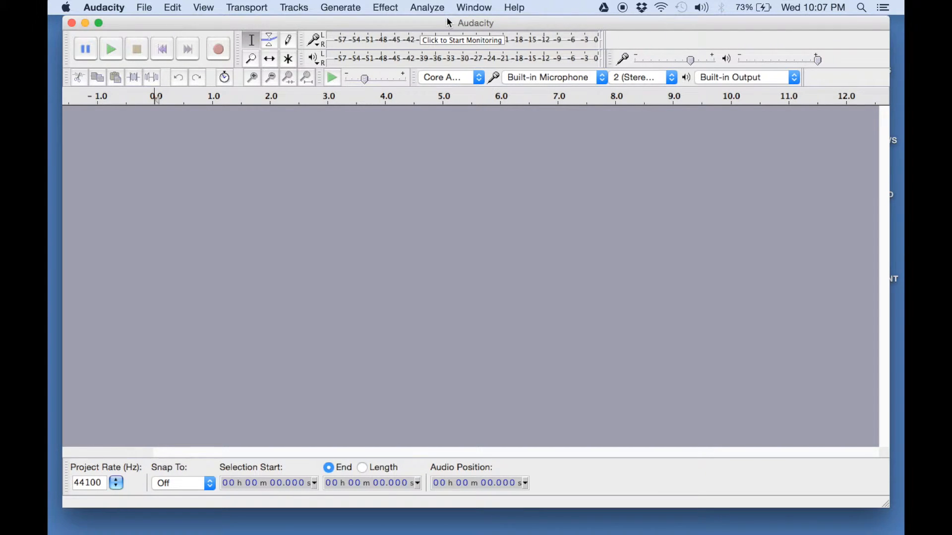
Step: Choose Built-in Microphone as the recording input directly in the main project window
drag(447, 21, 442, 20)
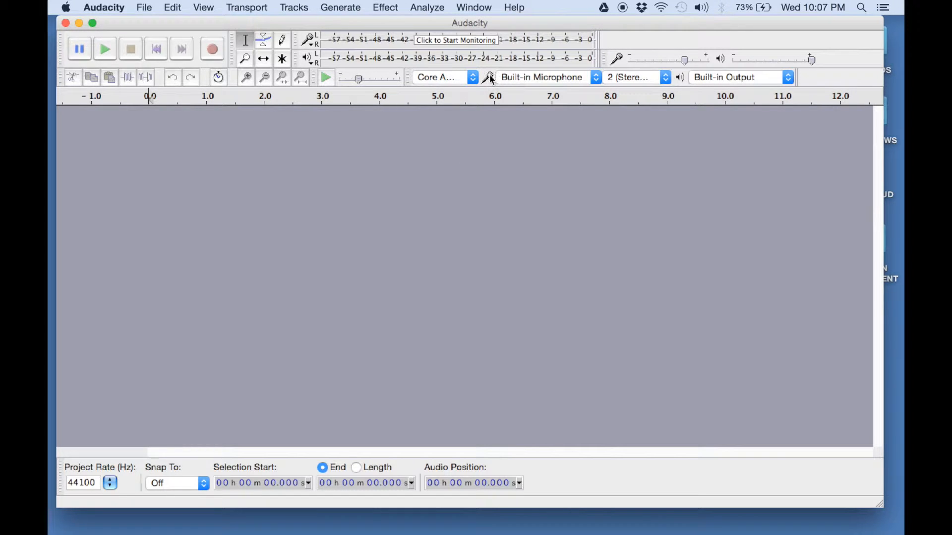
click(582, 79)
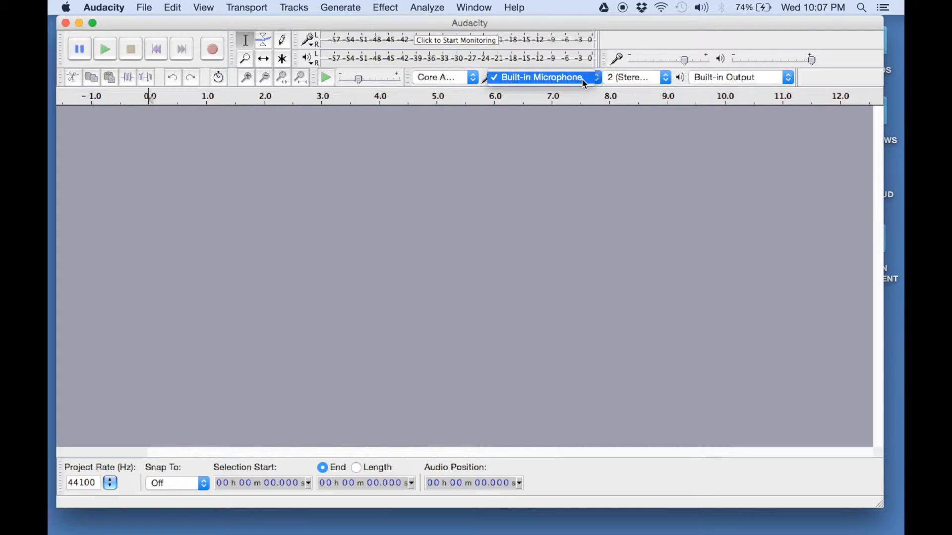
click(585, 85)
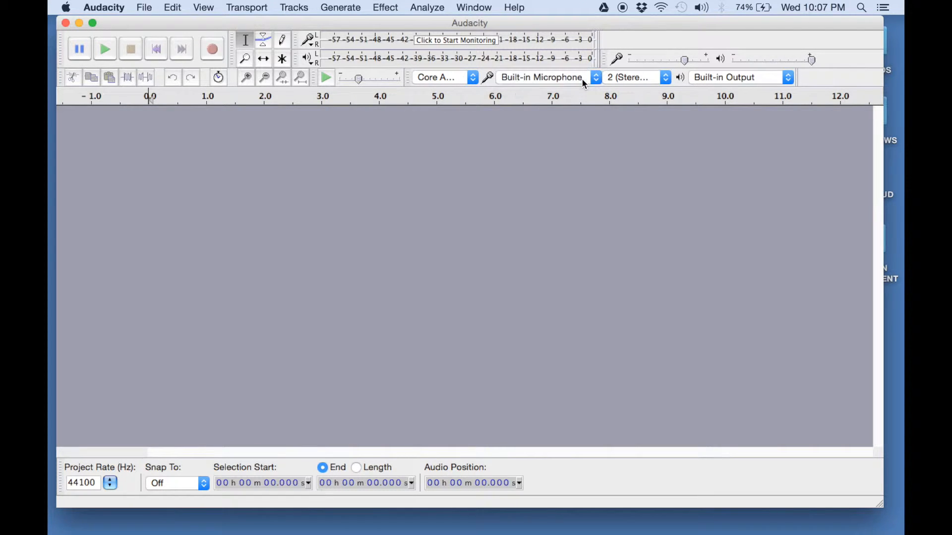
click(545, 80)
click(544, 78)
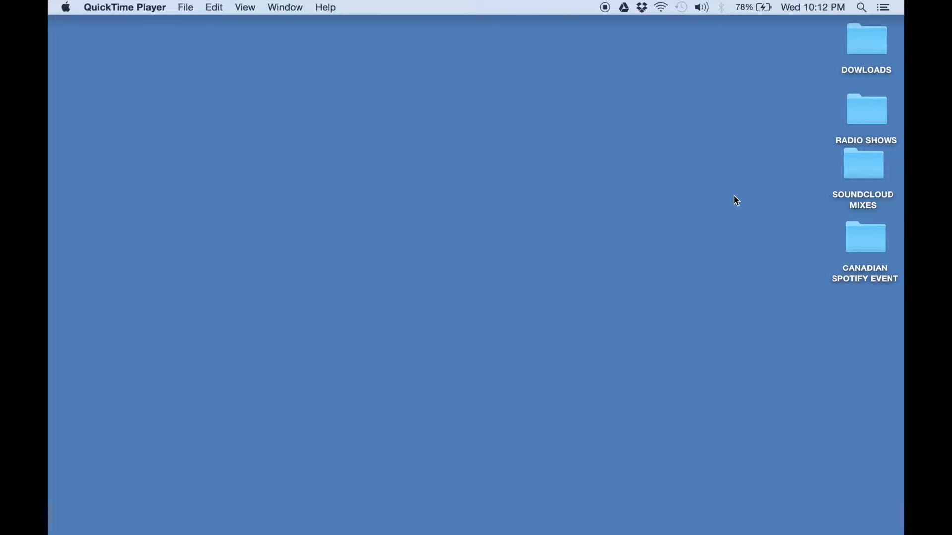
Step: Switch back to Audacity and create a new empty project
key(super+Tab)
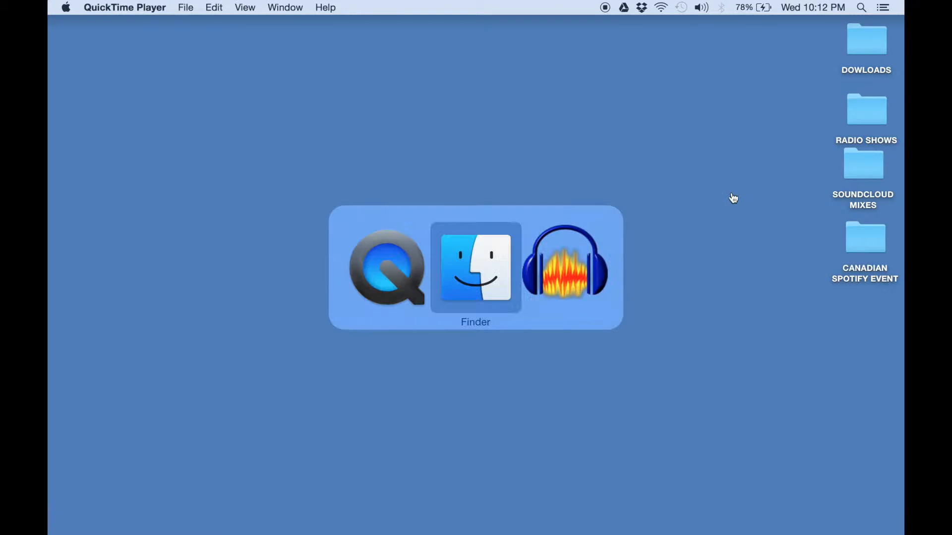
key(super+Tab)
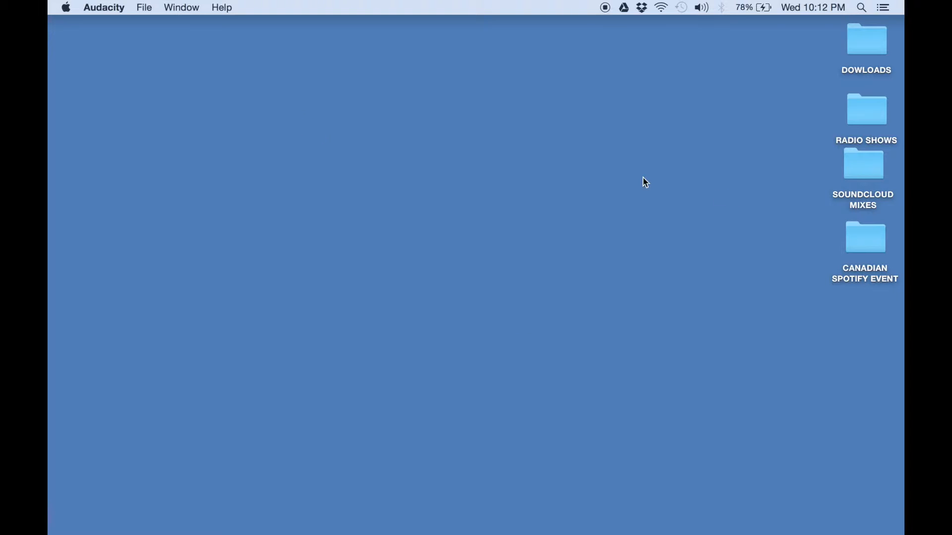
click(143, 10)
click(153, 25)
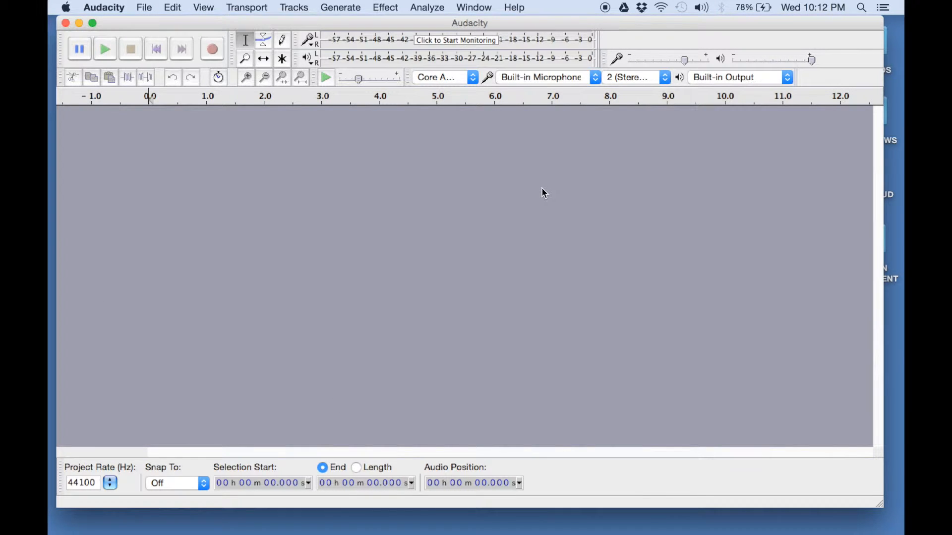
drag(549, 25, 544, 24)
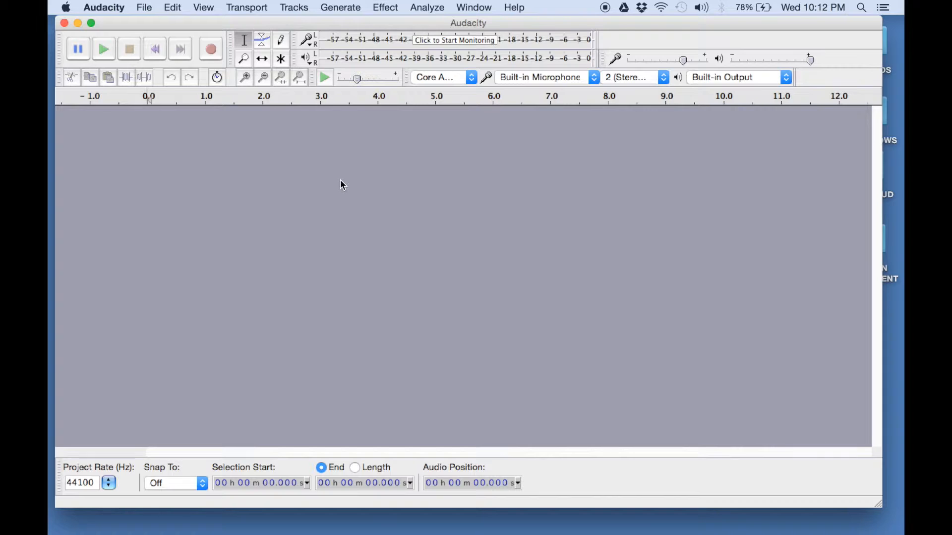
Step: Record about 56 seconds of stereo speech, lowering the microphone recording level slightly during the take, and stop the recording
click(211, 49)
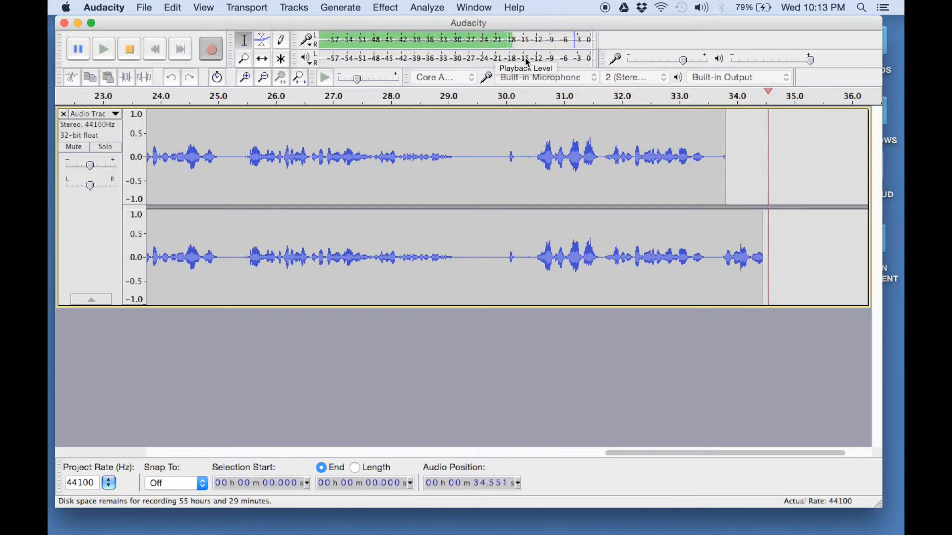
mouse_move(680, 58)
mouse_down()
mouse_move(635, 60)
mouse_move(678, 60)
mouse_up()
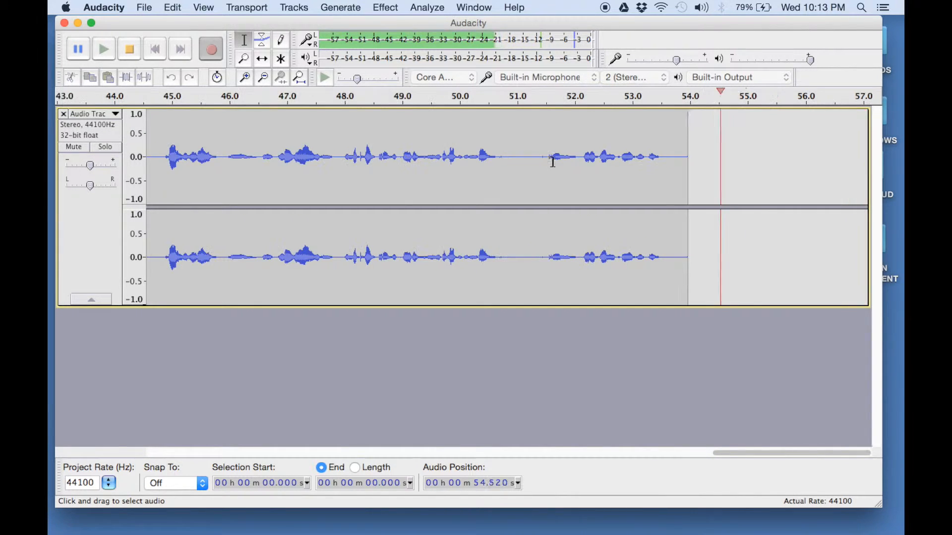
key(space)
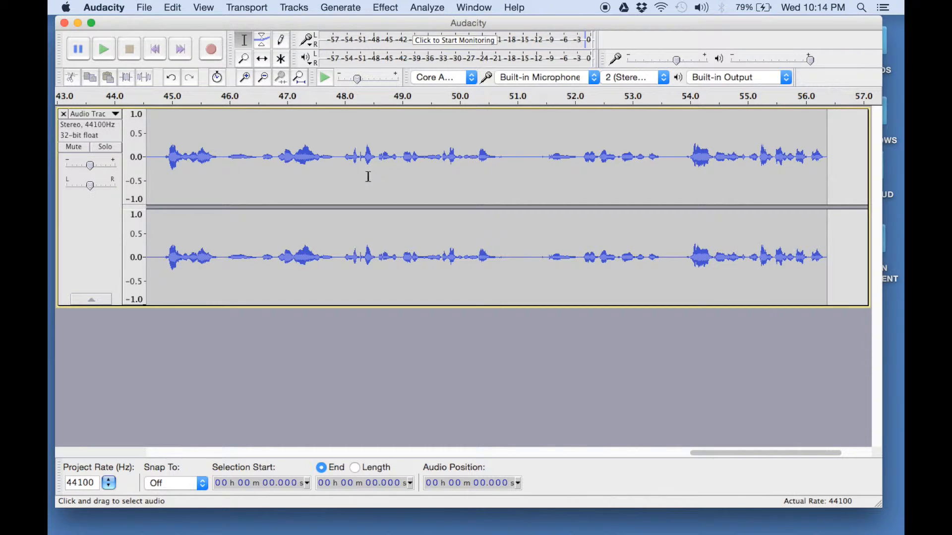
Step: Play back the first few seconds of the recorded track from its start and stop playback
click(158, 55)
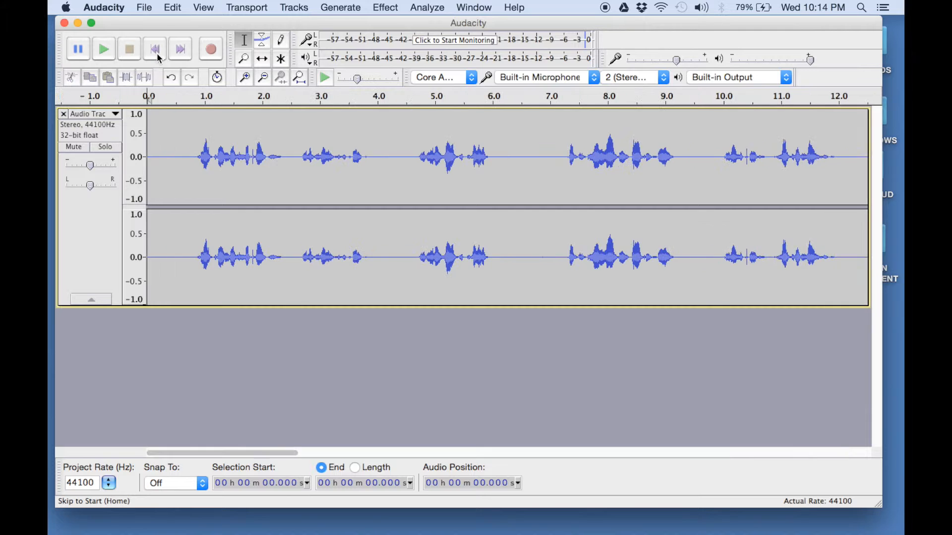
click(110, 53)
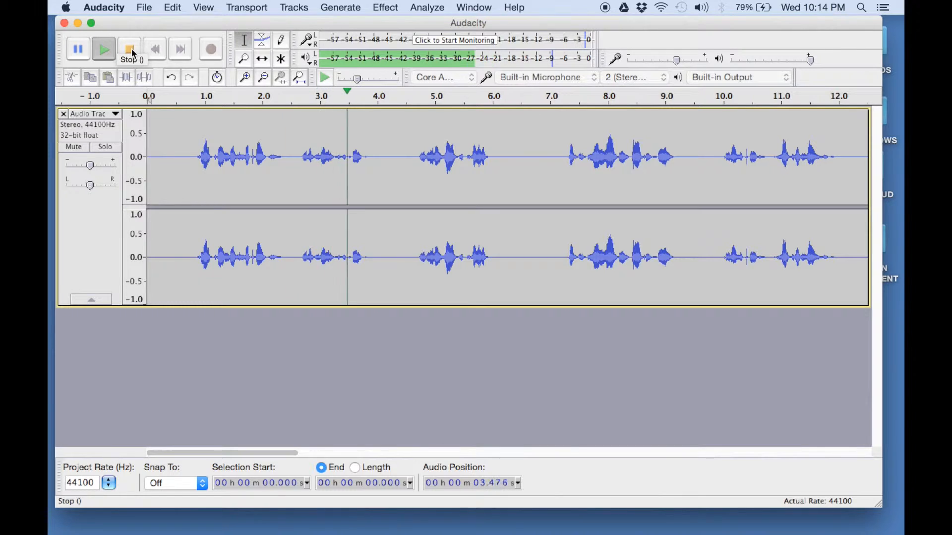
click(133, 51)
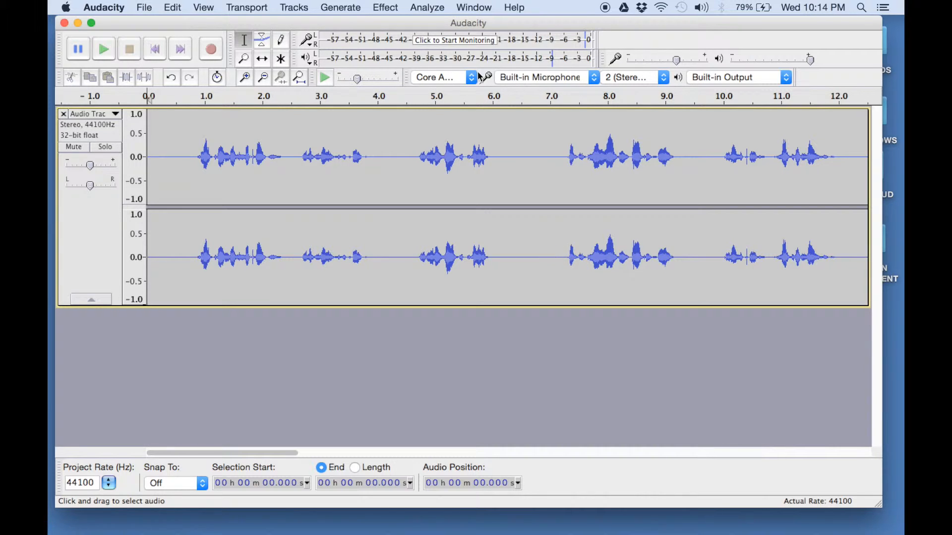
Step: Save the recording to the Desktop as an Audacity project (*.aup) named DEMO TEST 1, accepting the project-file warning
drag(473, 23, 471, 24)
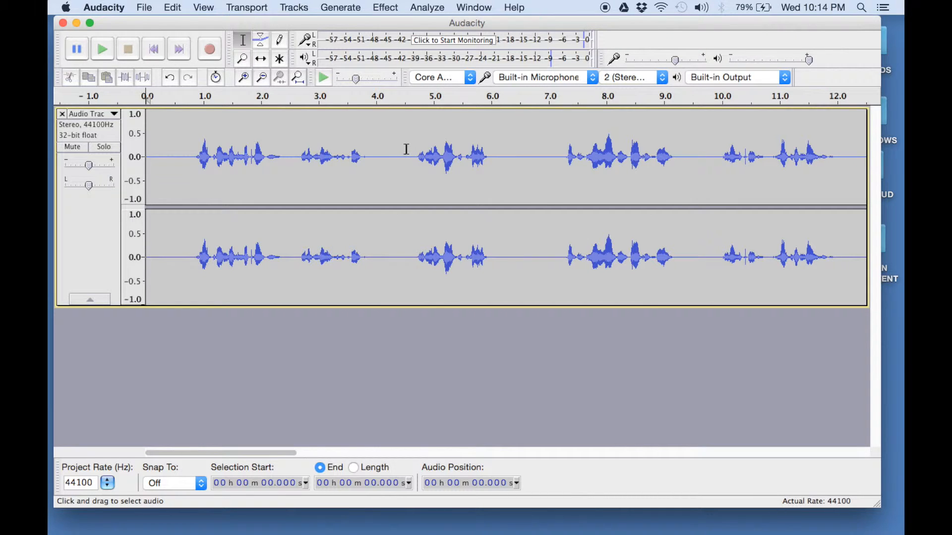
click(146, 6)
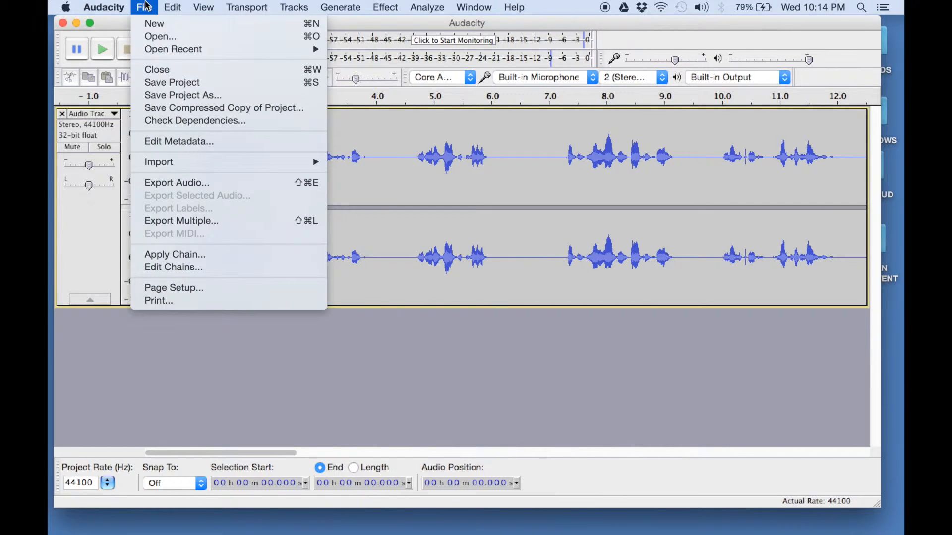
click(193, 95)
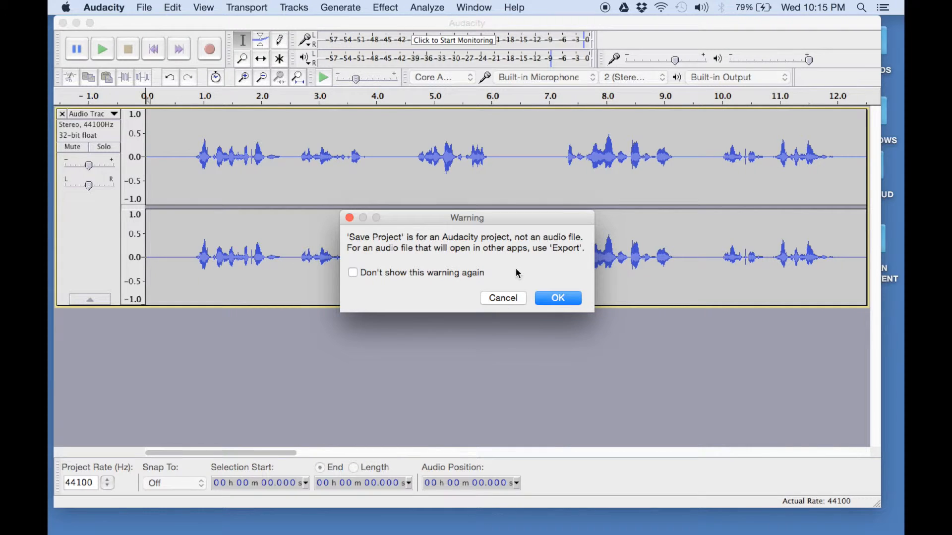
click(560, 298)
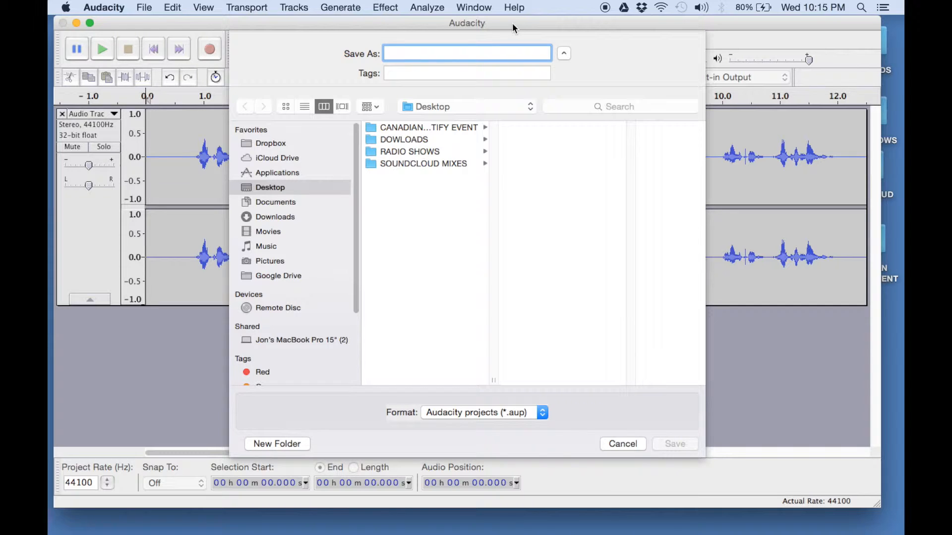
text(DEMO TE)
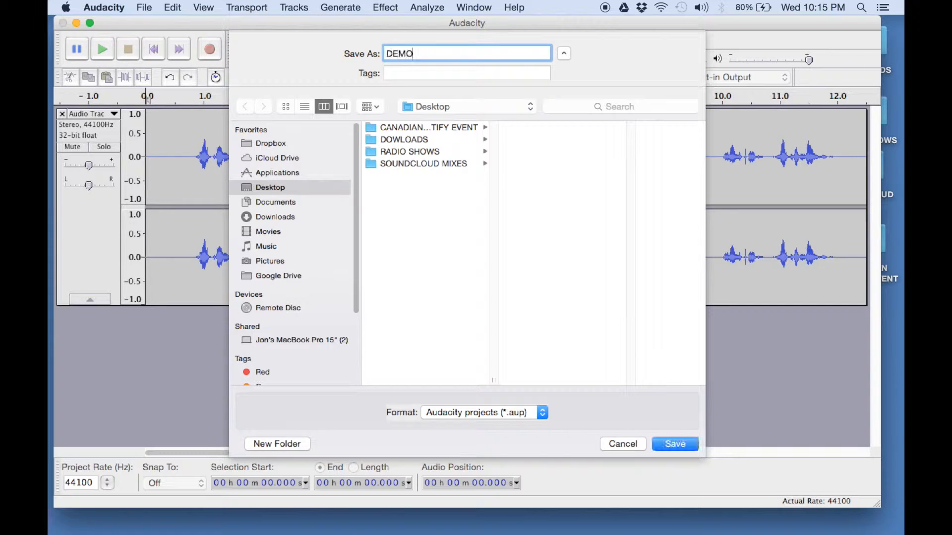
text(ST 1)
click(672, 444)
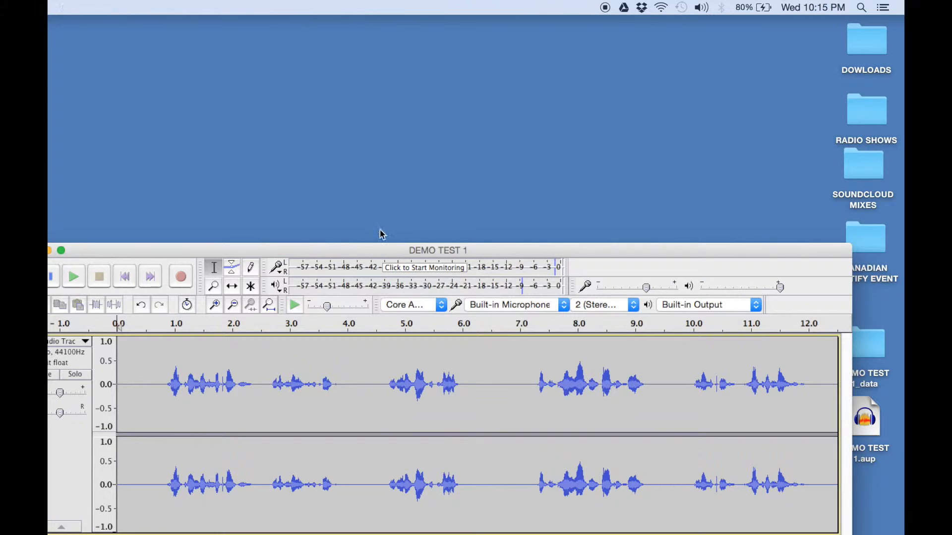
Step: Close the saved project and reopen it from the DEMO TEST 1.aup file on the desktop
drag(493, 251, 345, 67)
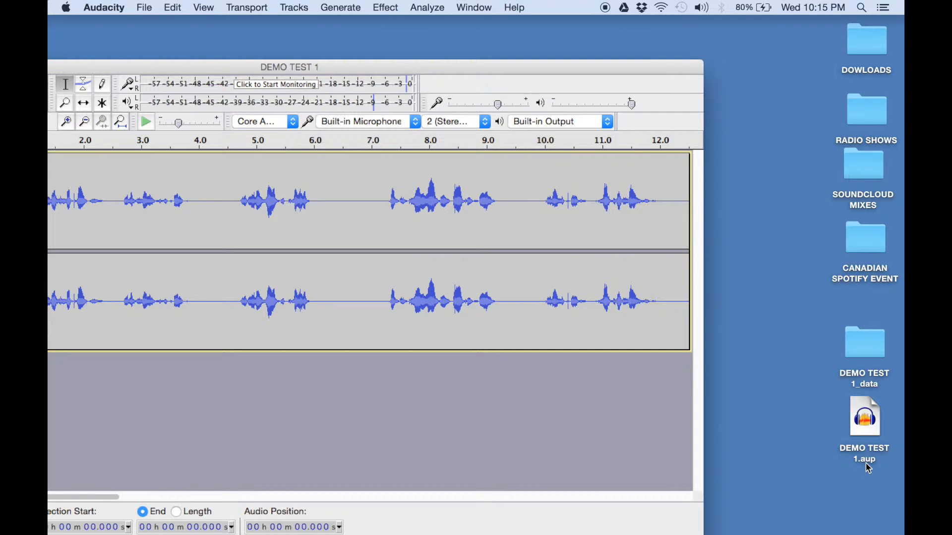
double_click(552, 70)
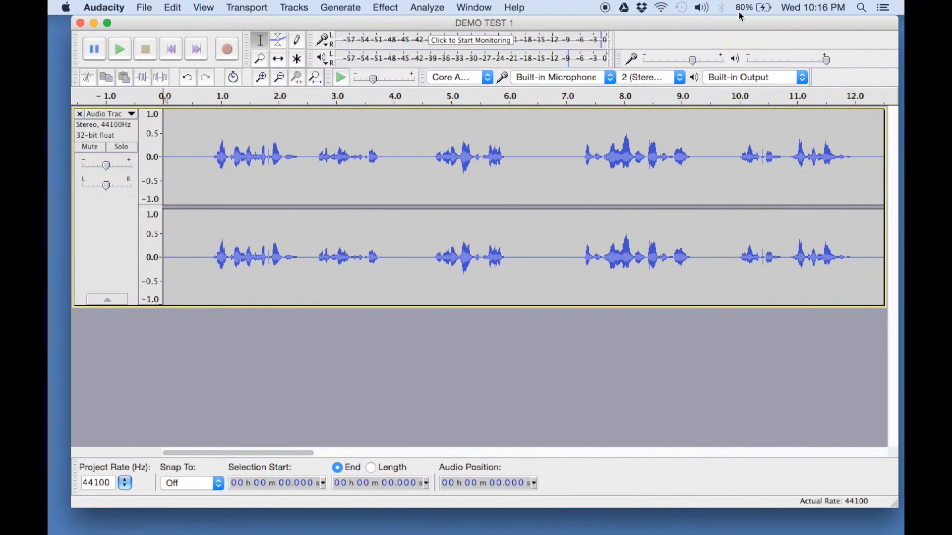
click(80, 23)
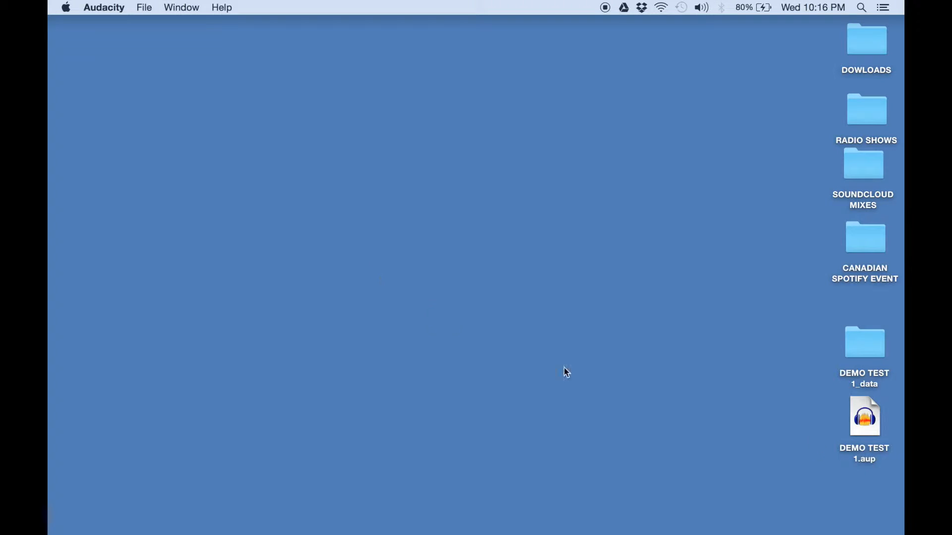
double_click(873, 427)
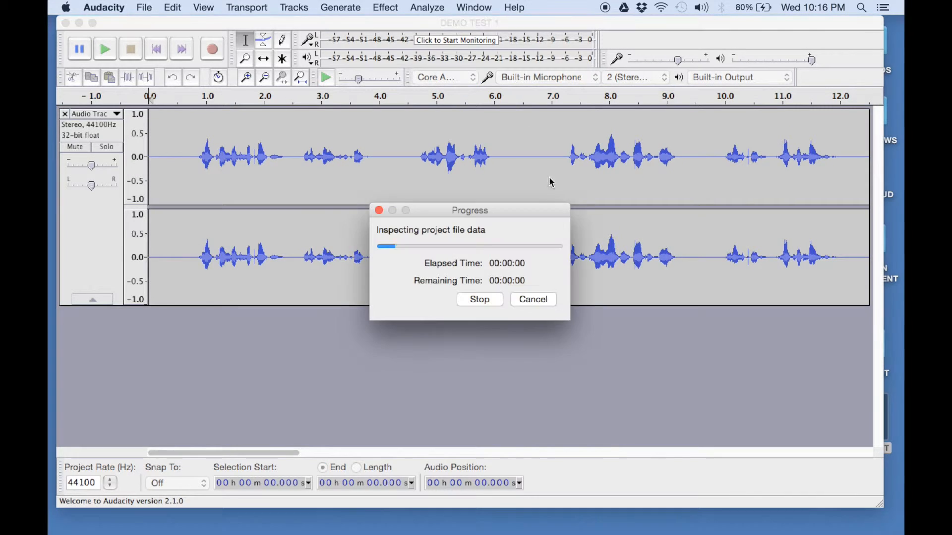
drag(623, 25, 625, 26)
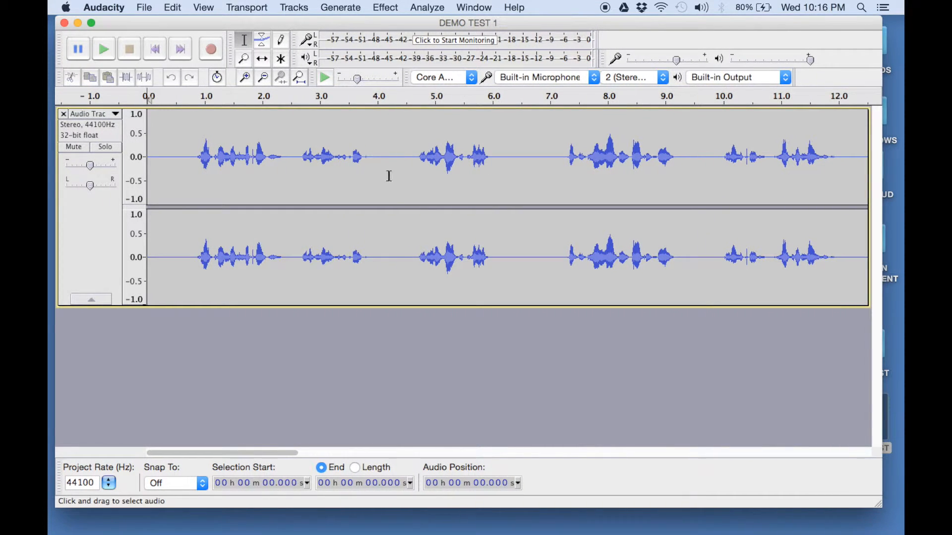
click(406, 251)
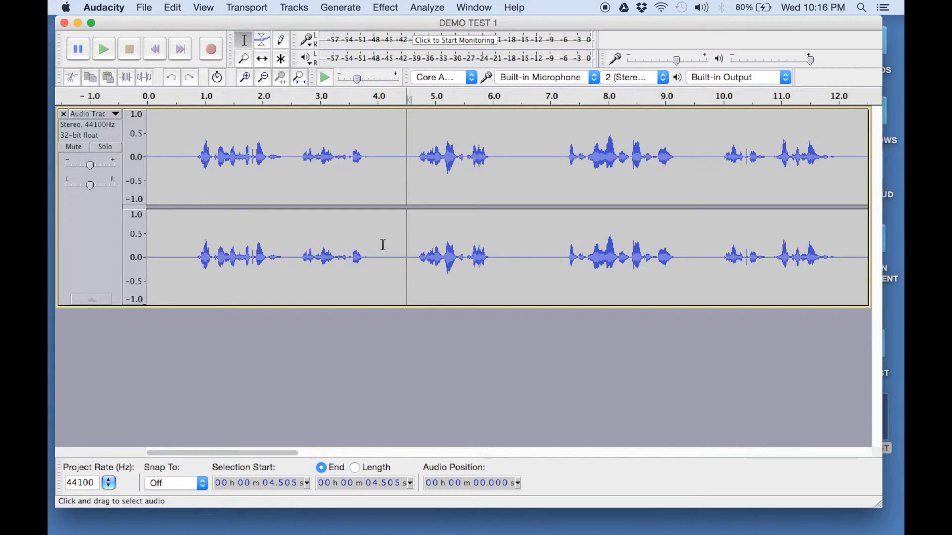
drag(792, 23, 754, 25)
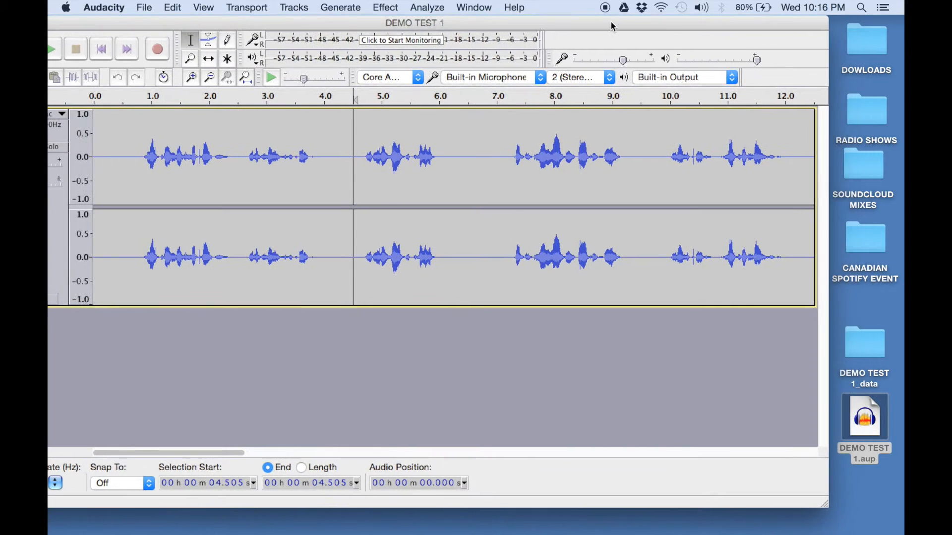
drag(627, 23, 679, 21)
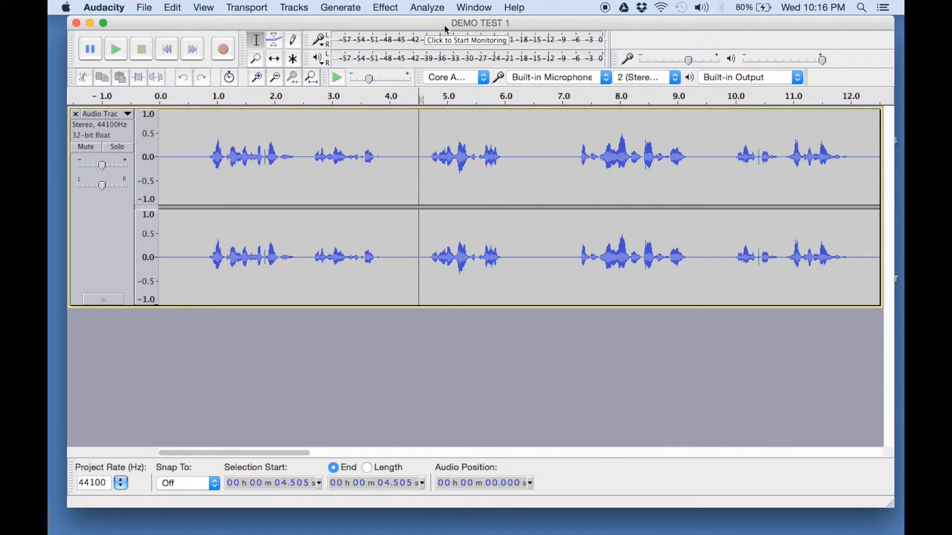
drag(445, 22, 442, 22)
Step: Select the entire recording and export it to the Desktop as DEMO TEST SOUND in WAV (Microsoft) signed 16 bit PCM format
click(273, 180)
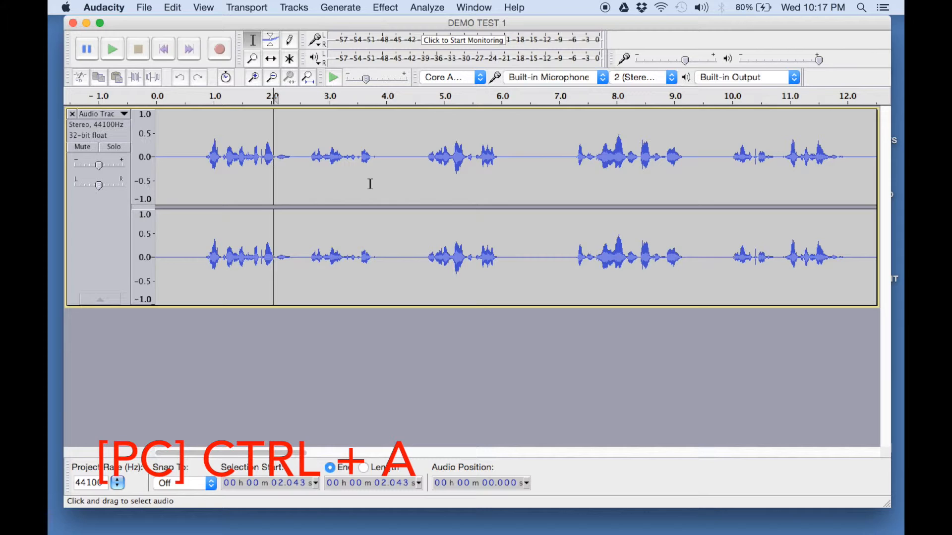
key(super+a)
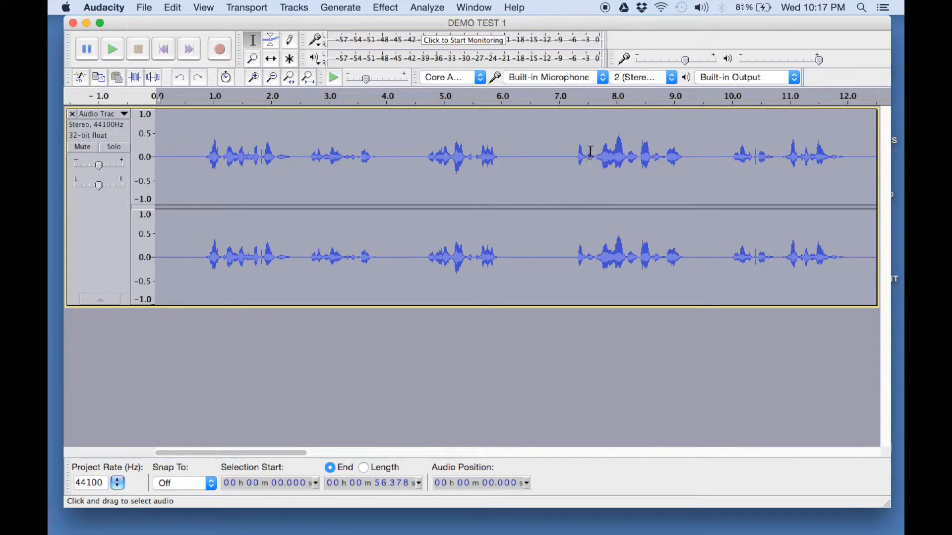
click(144, 7)
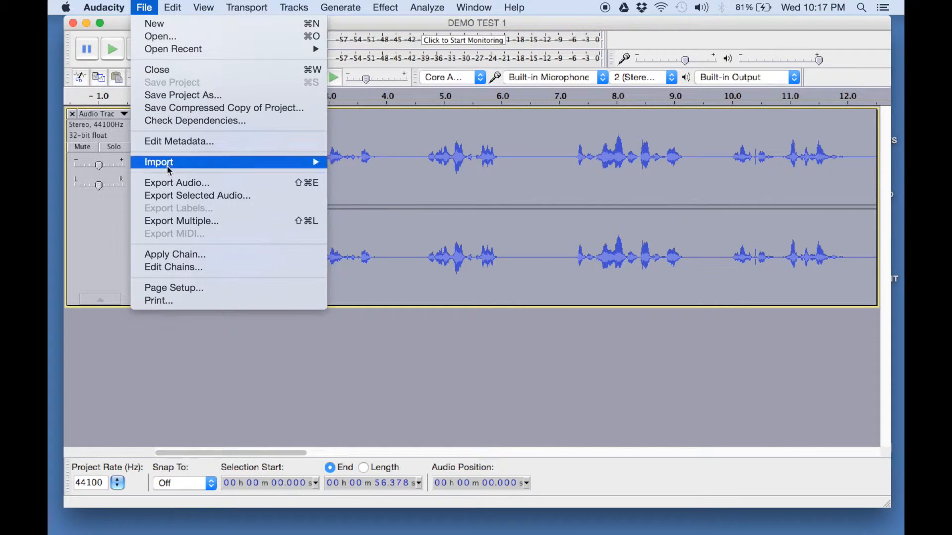
click(177, 183)
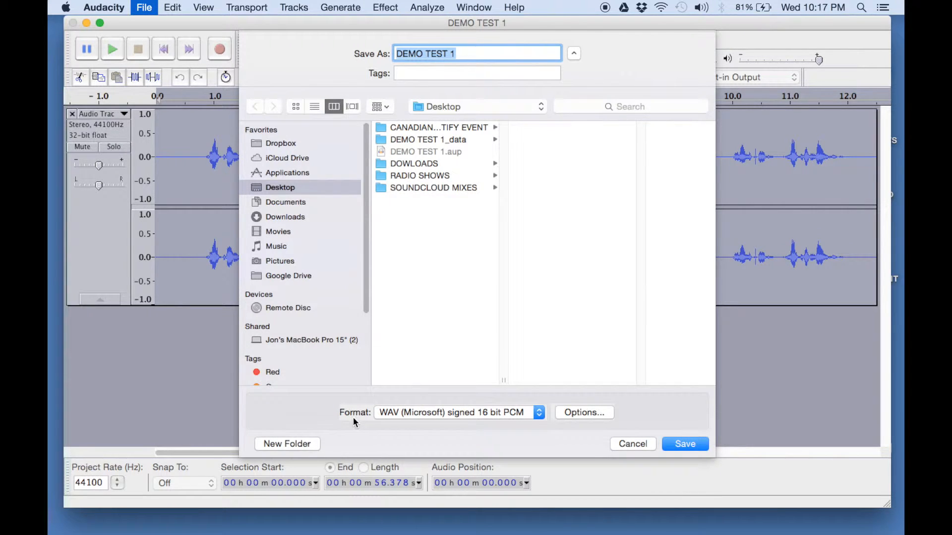
click(488, 55)
key(BackSpace)
text(SOUND)
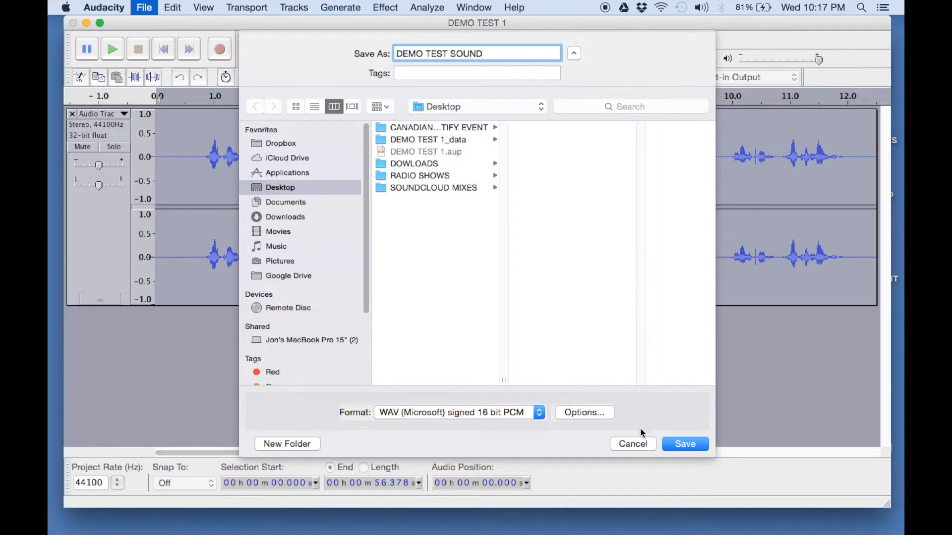
click(686, 443)
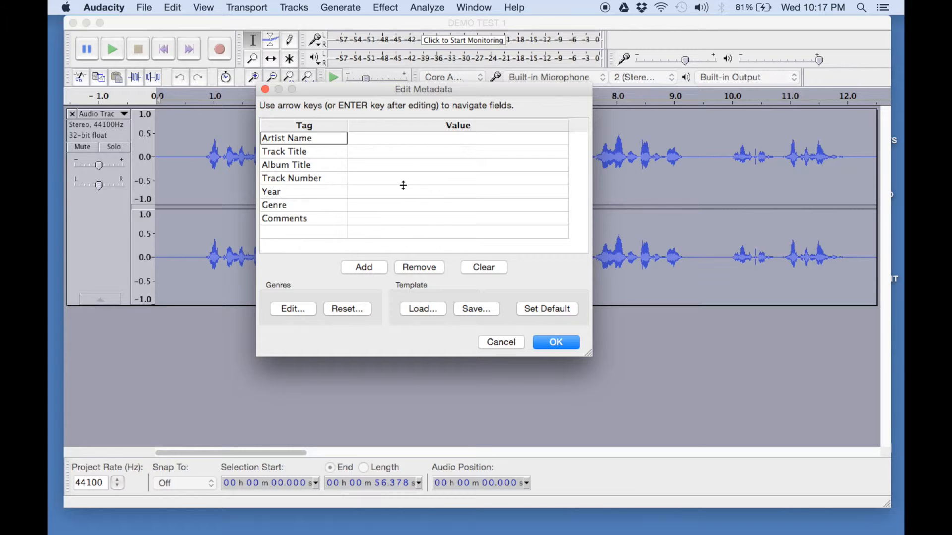
Step: Fill in the artist's name and the track title PODCAST DEMO in the metadata, and finish the export
click(368, 140)
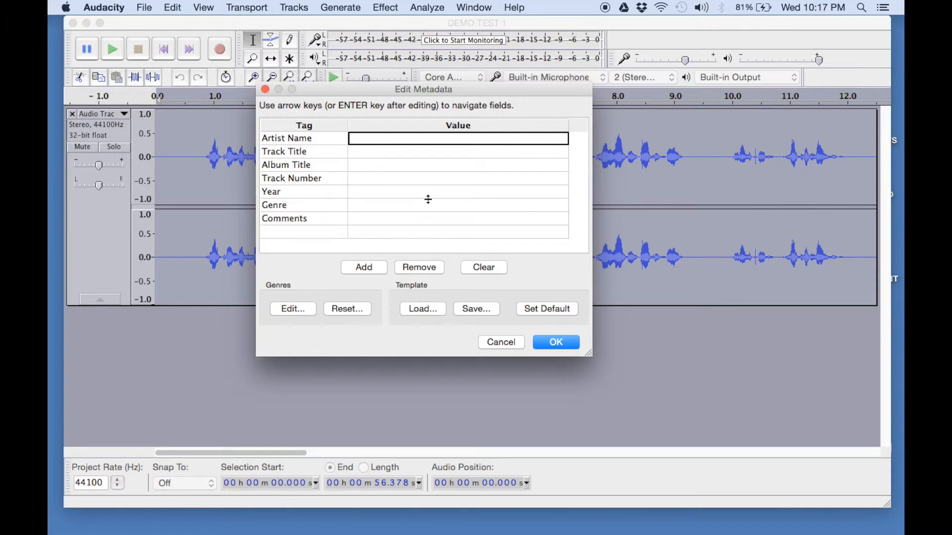
text(JON)
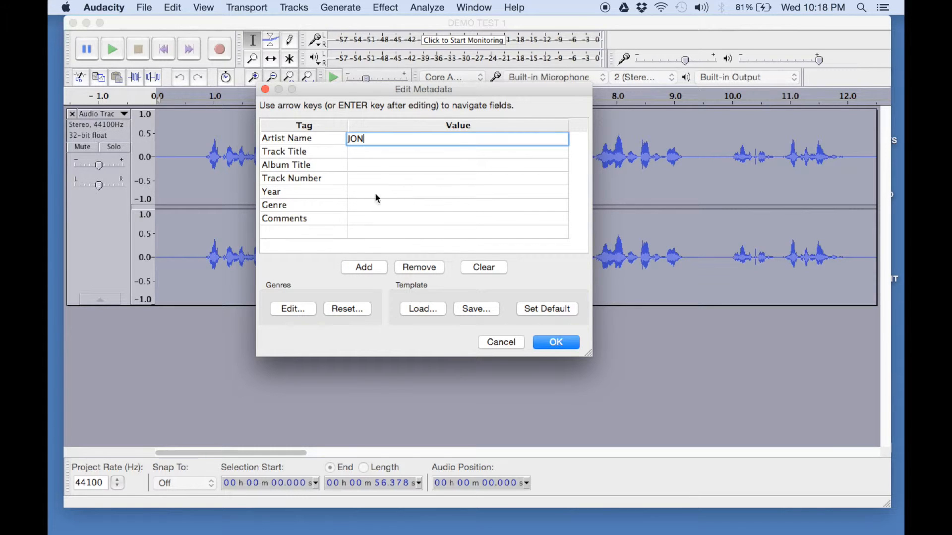
click(365, 153)
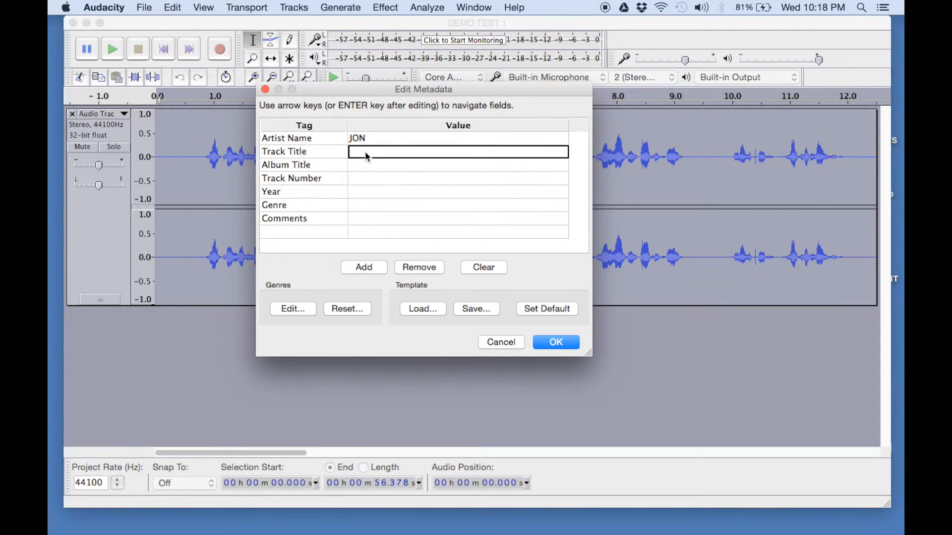
text(PODCAST DEMP)
key(BackSpace)
text(O)
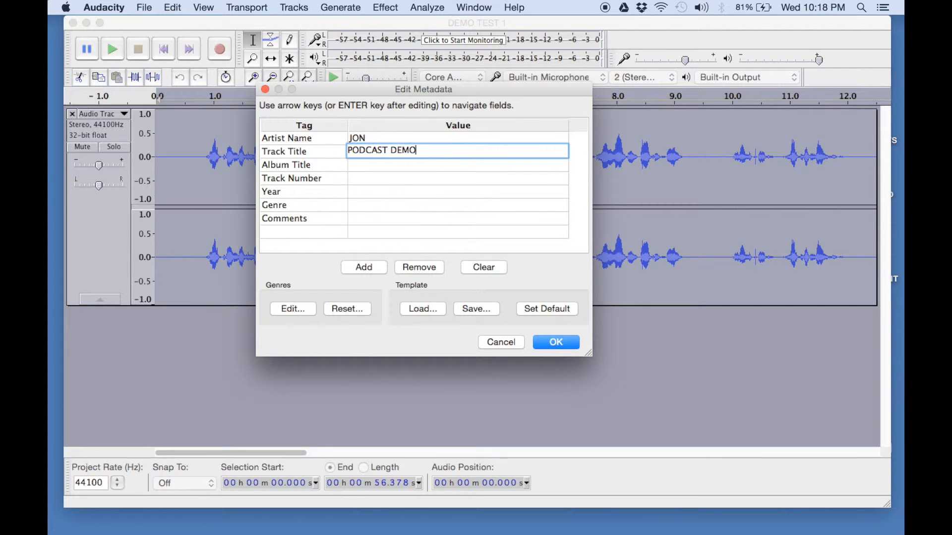
click(561, 345)
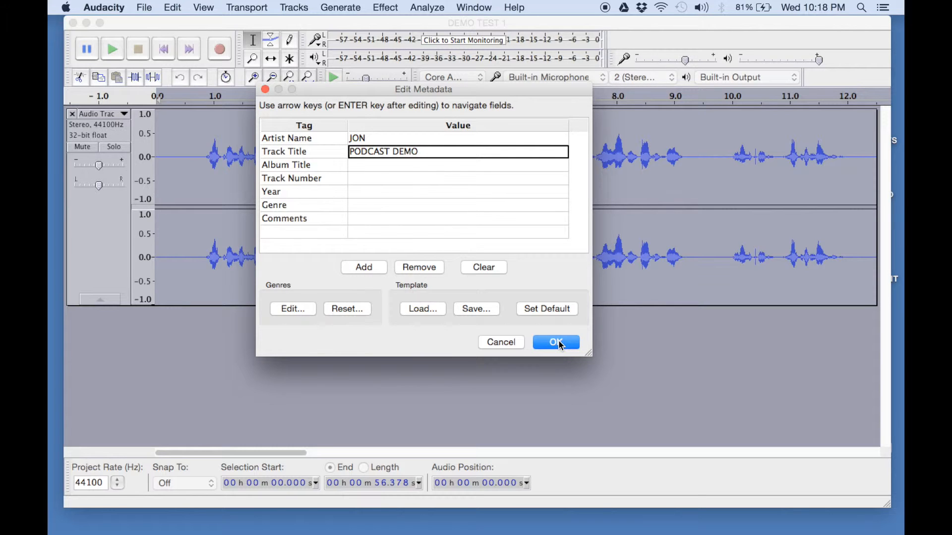
click(569, 344)
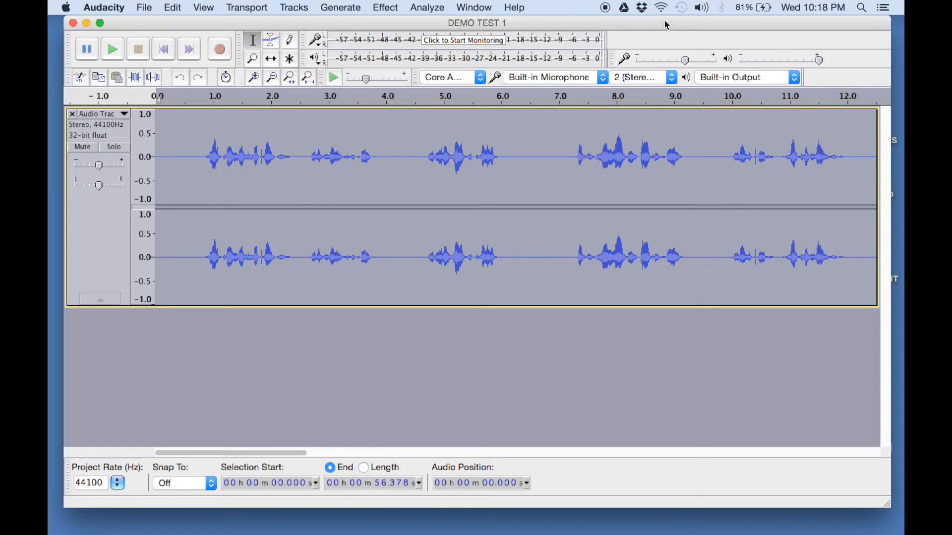
Step: Uncover the desktop, play a few seconds of the exported DEMO TEST SOUND.wav there and pause it
drag(679, 25, 451, 11)
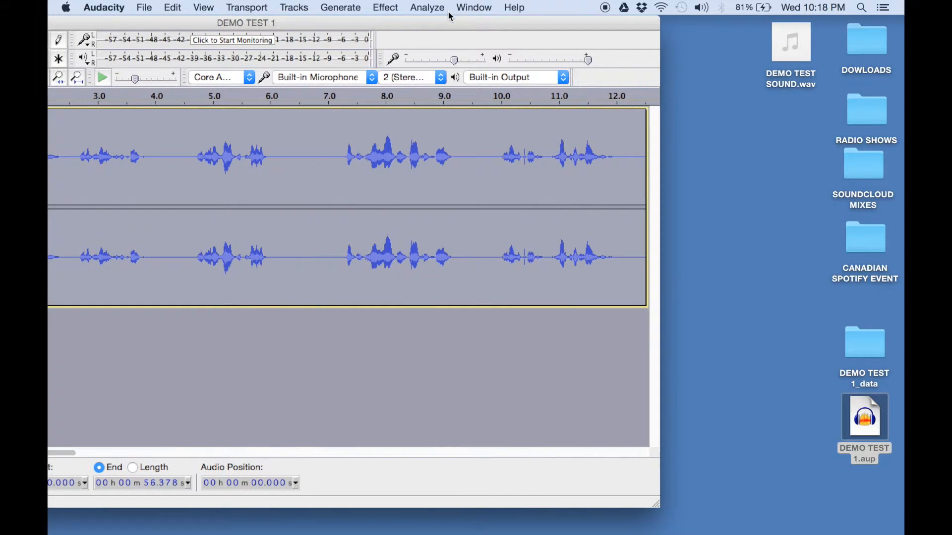
mouse_move(810, 63)
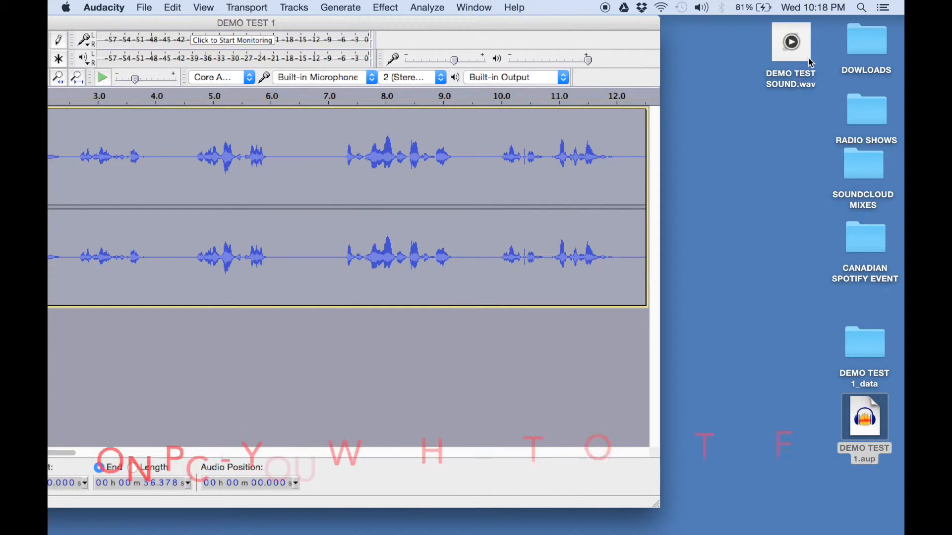
click(791, 45)
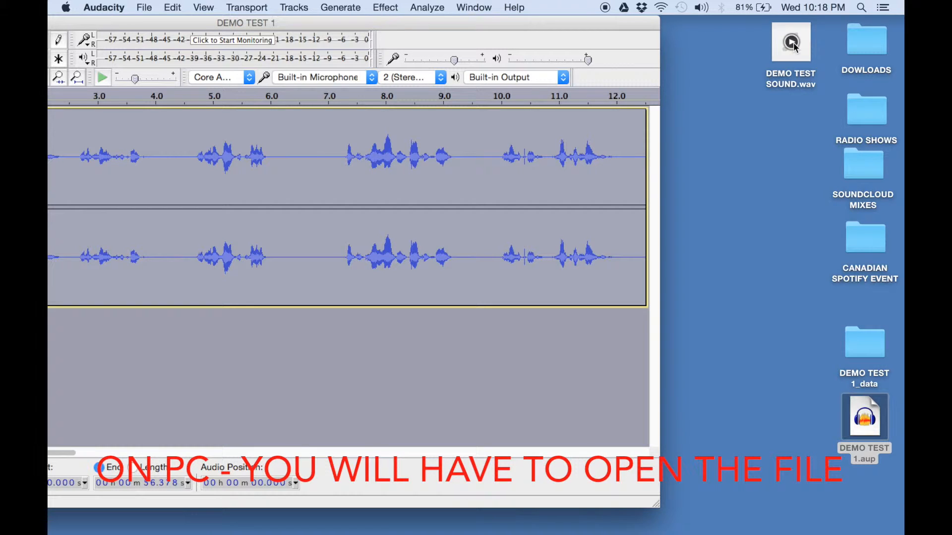
click(793, 46)
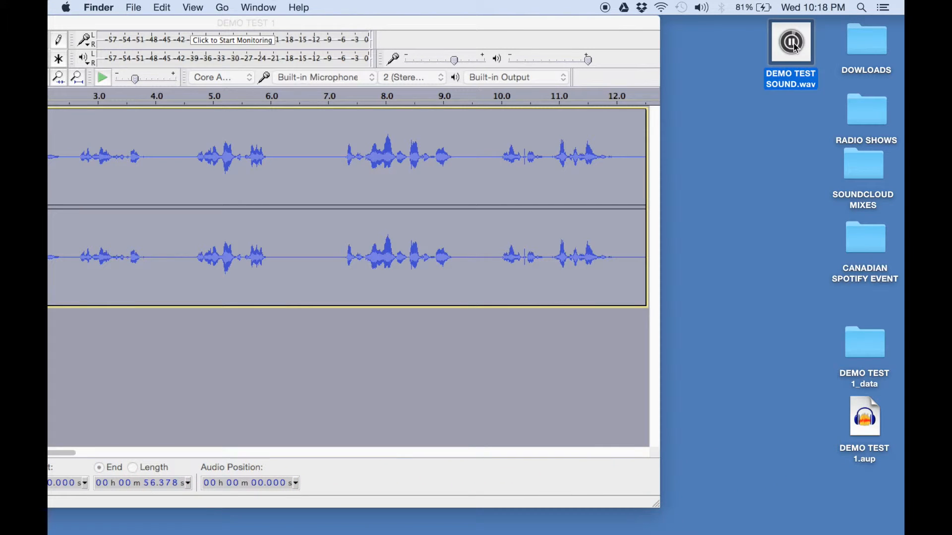
click(794, 47)
mouse_move(777, 58)
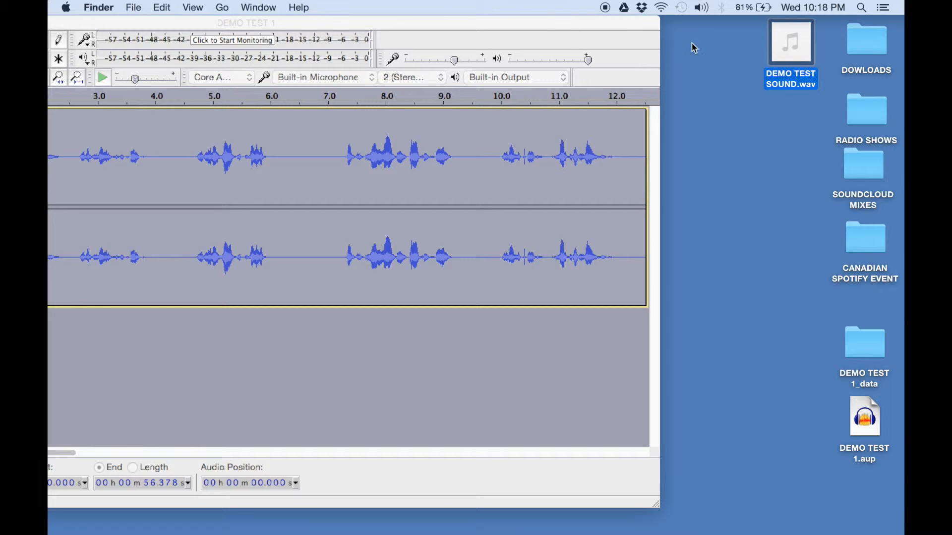
drag(631, 29, 707, 19)
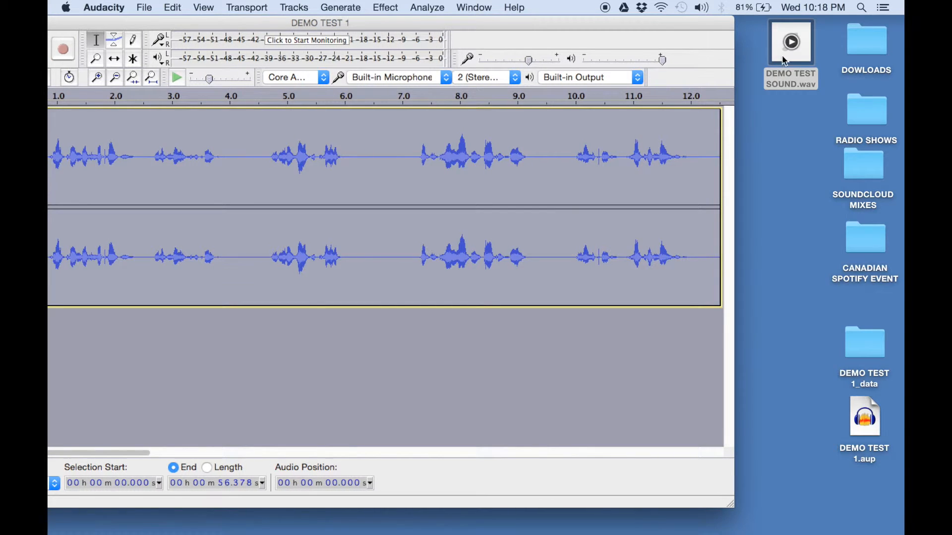
double_click(675, 24)
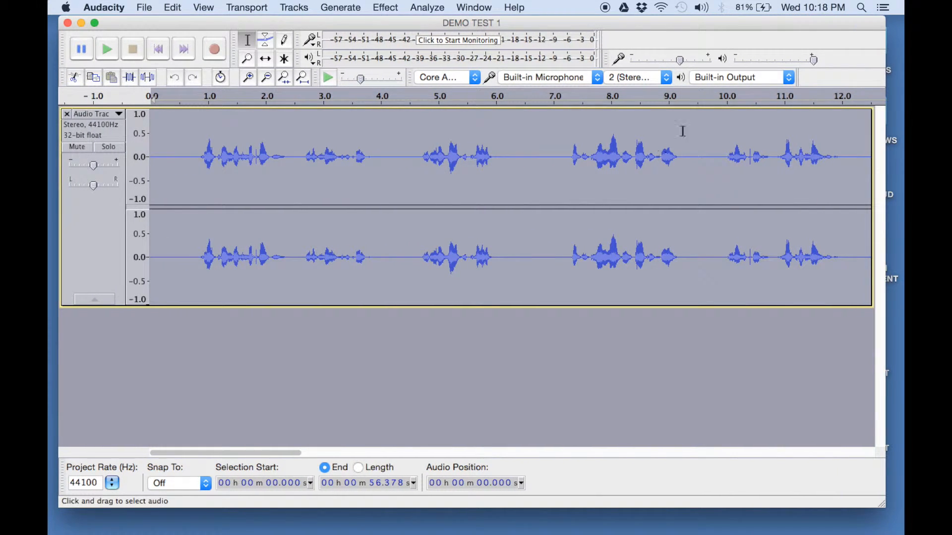
drag(737, 29, 621, 29)
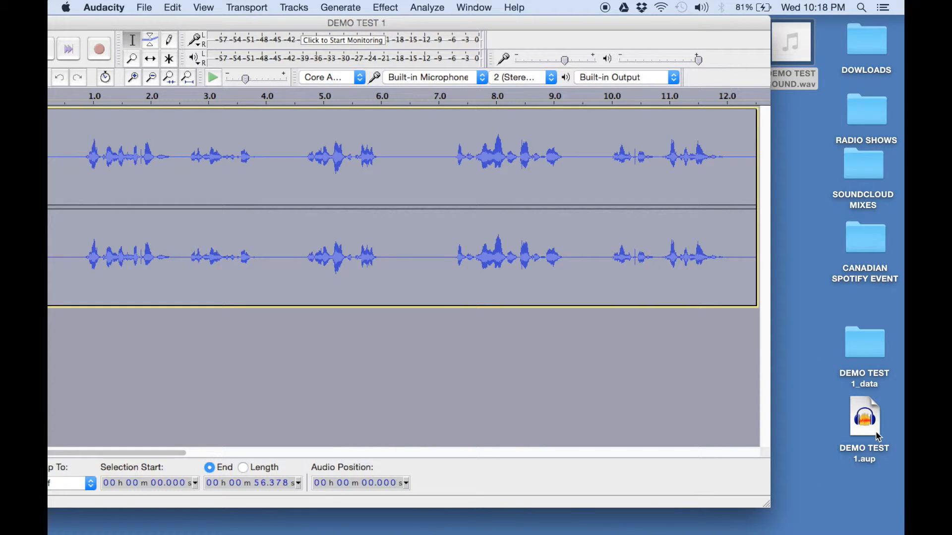
drag(653, 23, 772, 25)
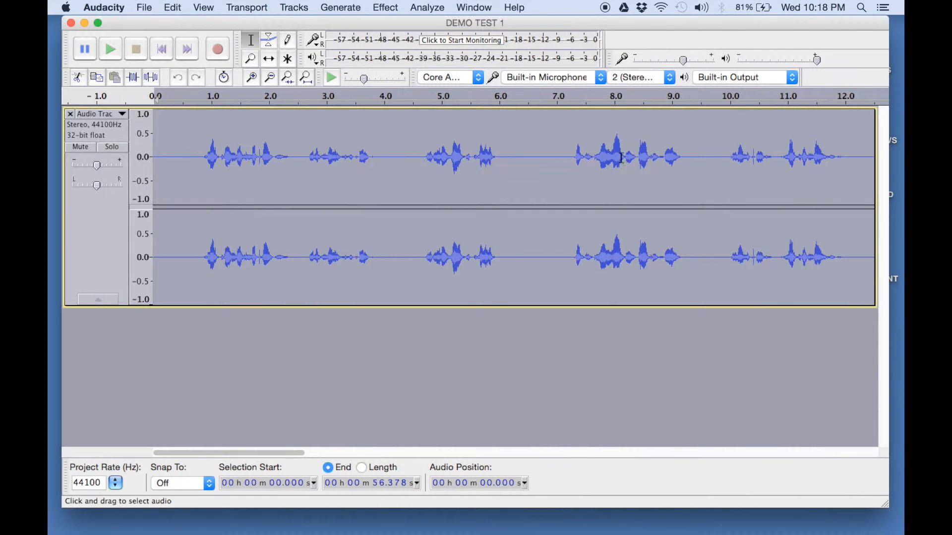
click(145, 7)
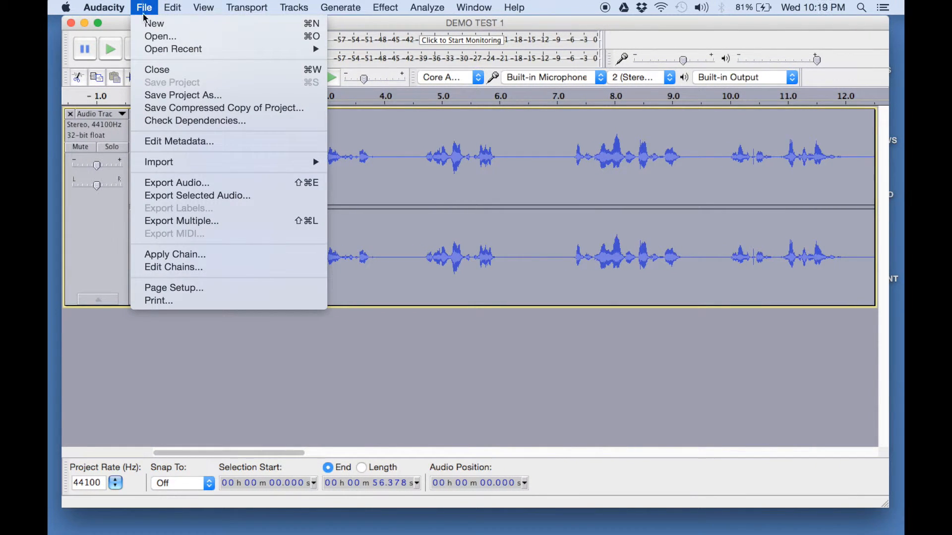
click(560, 26)
drag(560, 26, 418, 26)
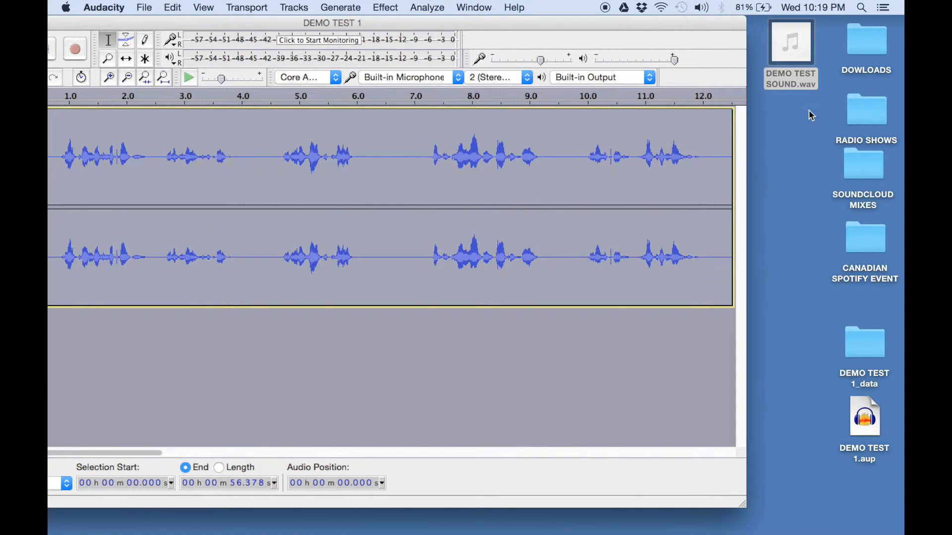
mouse_move(805, 64)
drag(706, 20, 714, 20)
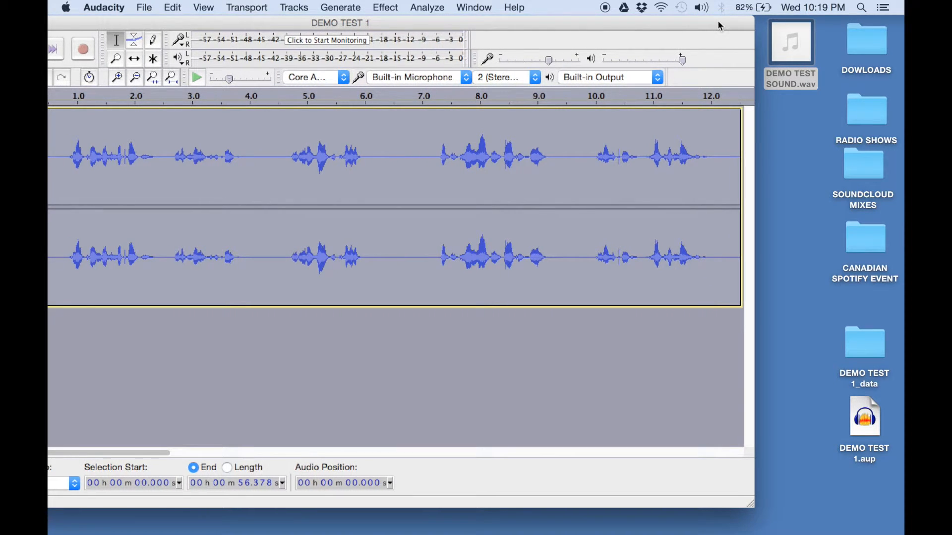
mouse_move(797, 59)
drag(694, 24, 798, 25)
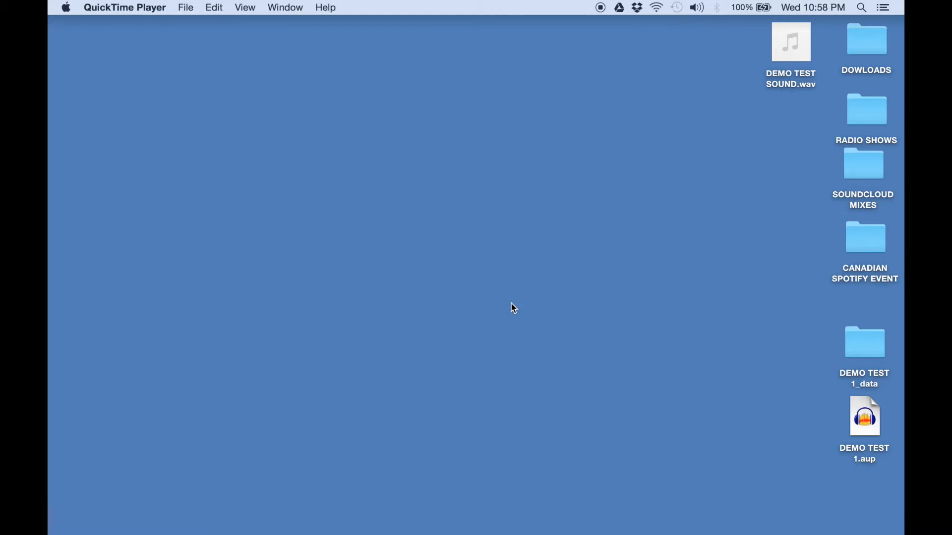
Step: Switch to iTunes and open its general preferences
mouse_move(50, 463)
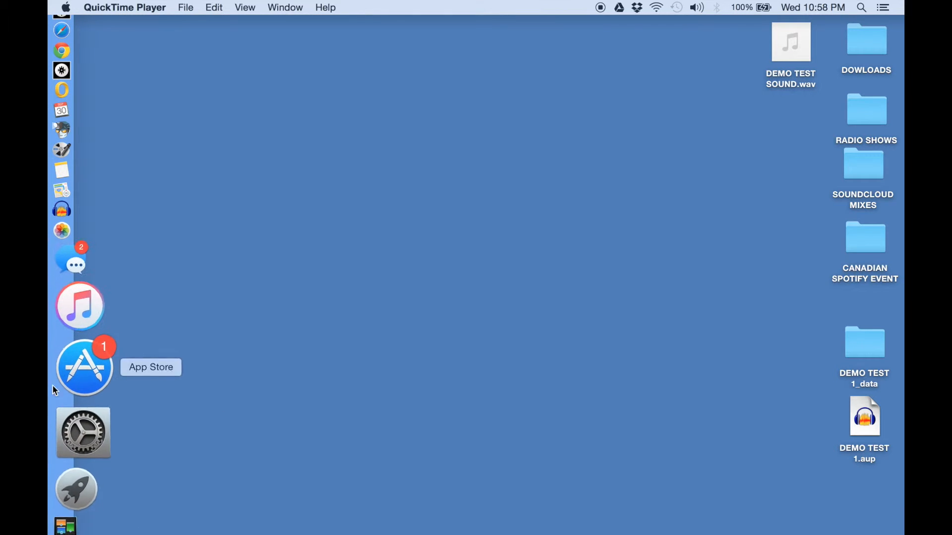
click(68, 369)
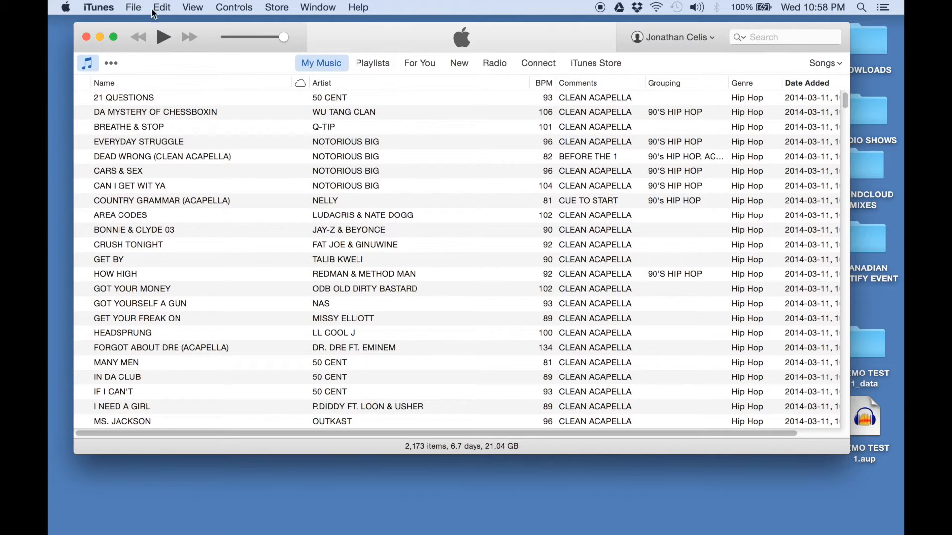
click(133, 7)
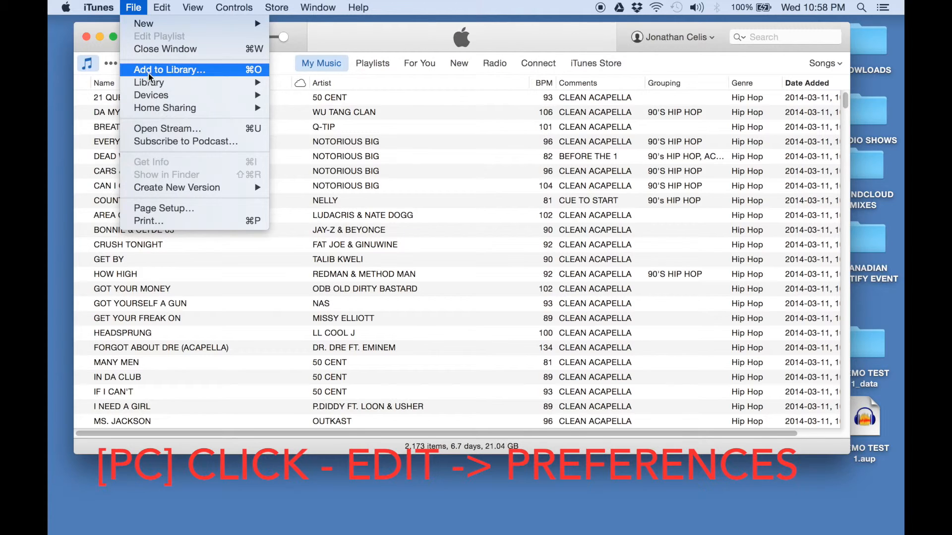
mouse_move(110, 11)
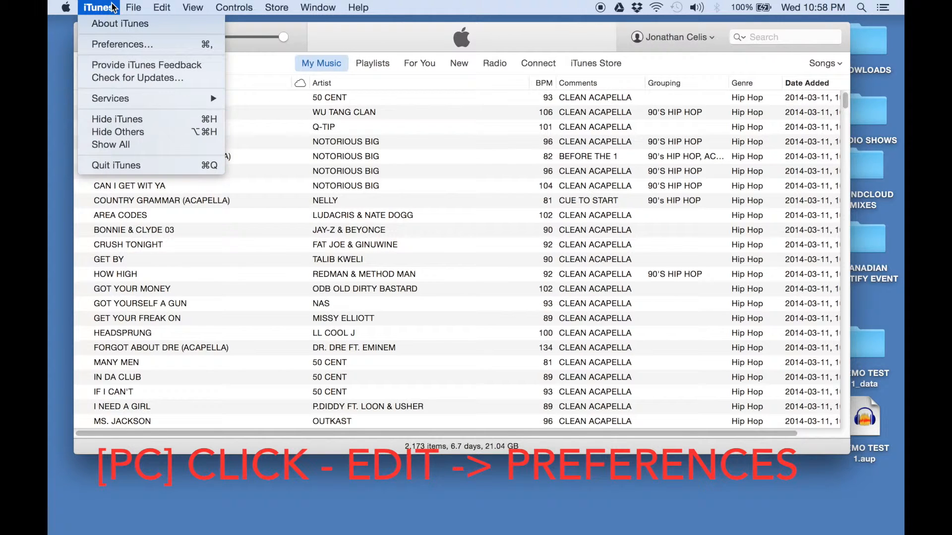
click(118, 45)
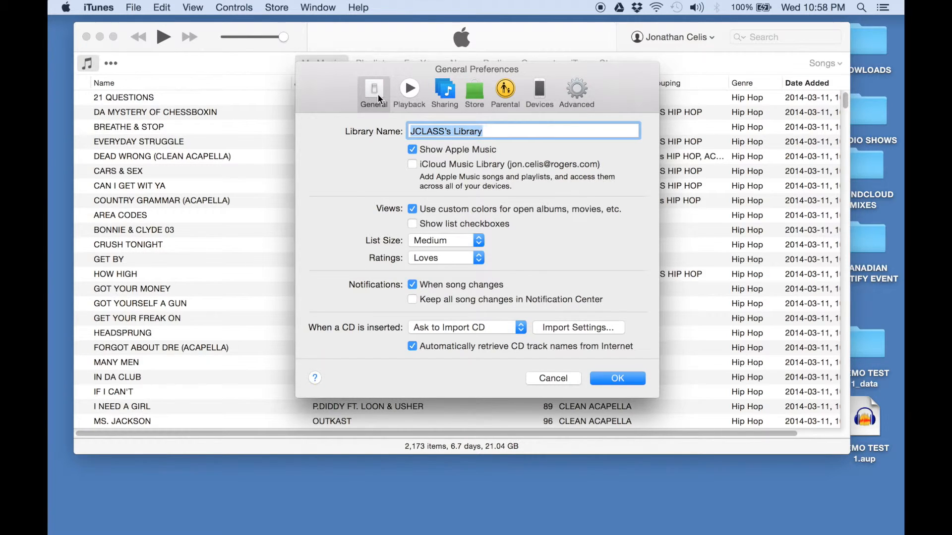
Step: Configure the import settings to use MP3 Encoder at Higher Quality (192 kbps) and accept the preferences
click(584, 328)
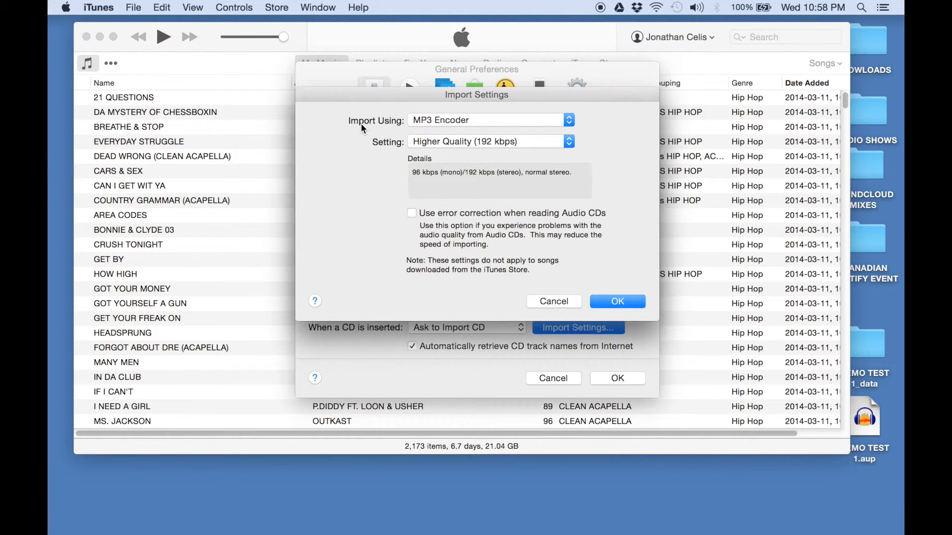
click(439, 120)
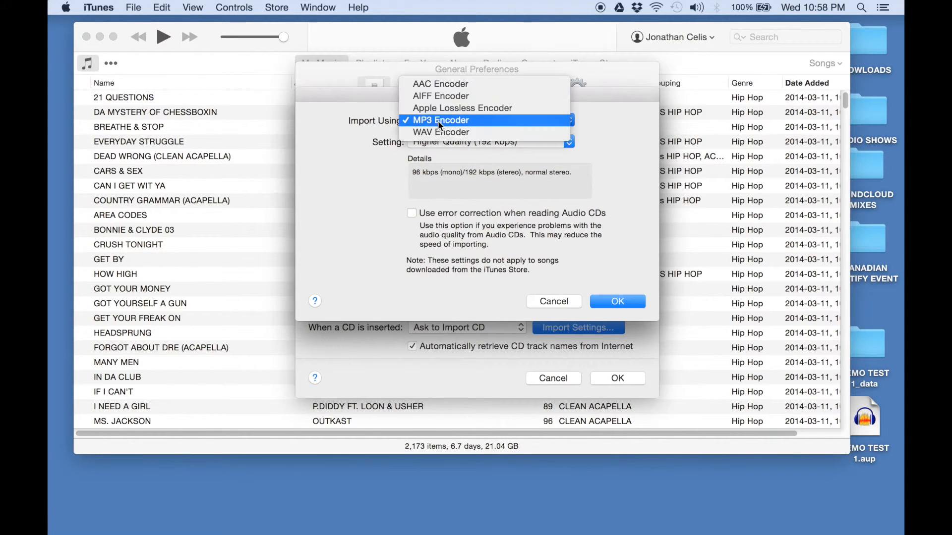
click(489, 121)
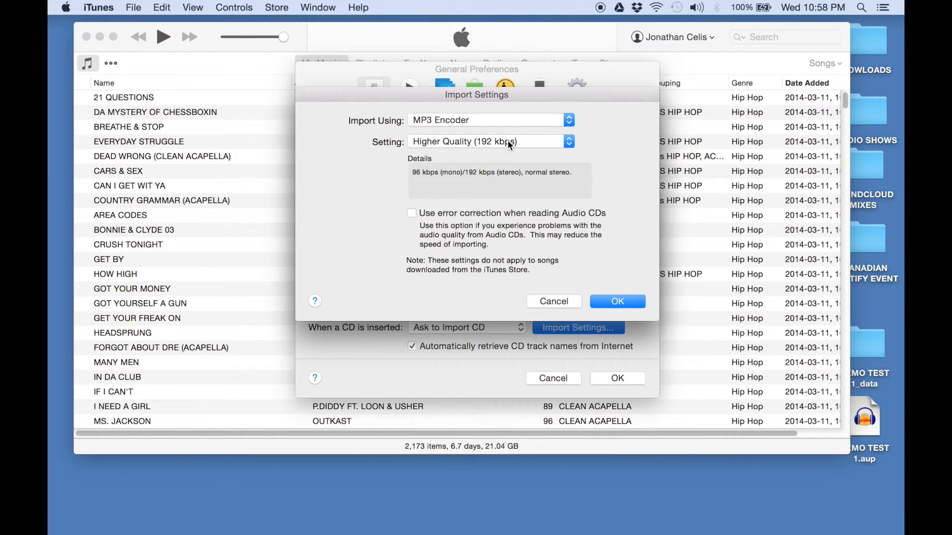
click(533, 143)
click(532, 143)
click(634, 301)
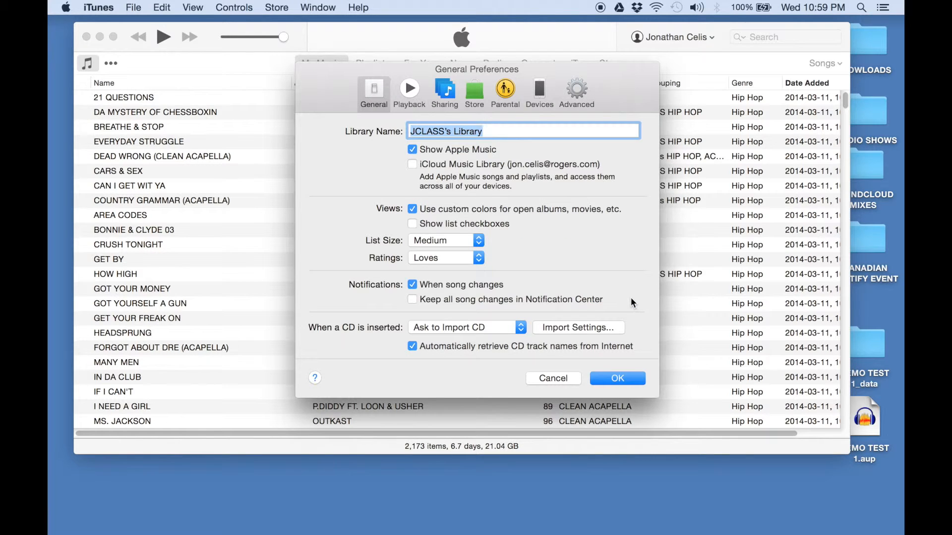
click(616, 379)
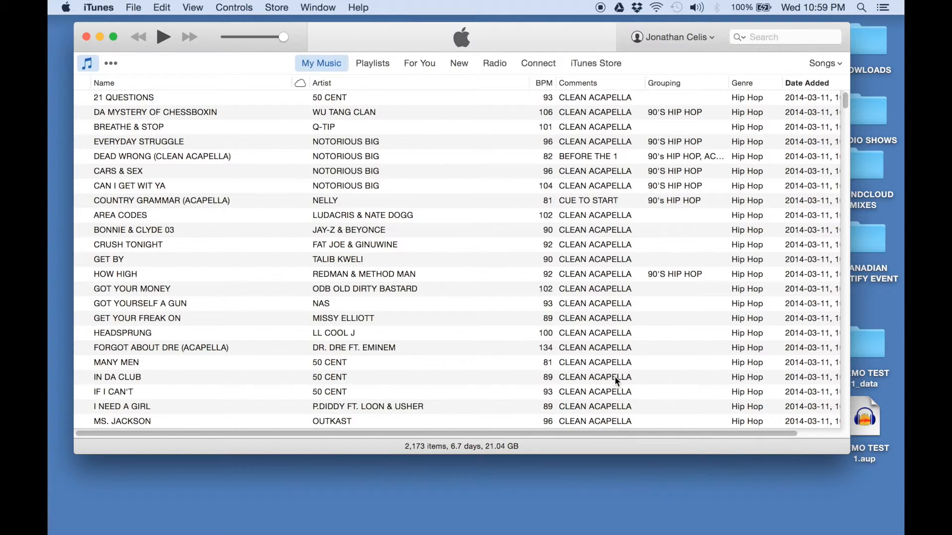
Step: Open DEMO TEST SOUND.wav from the desktop with iTunes, bring the library window back up and pause playback
drag(625, 43, 638, 263)
right_click(790, 59)
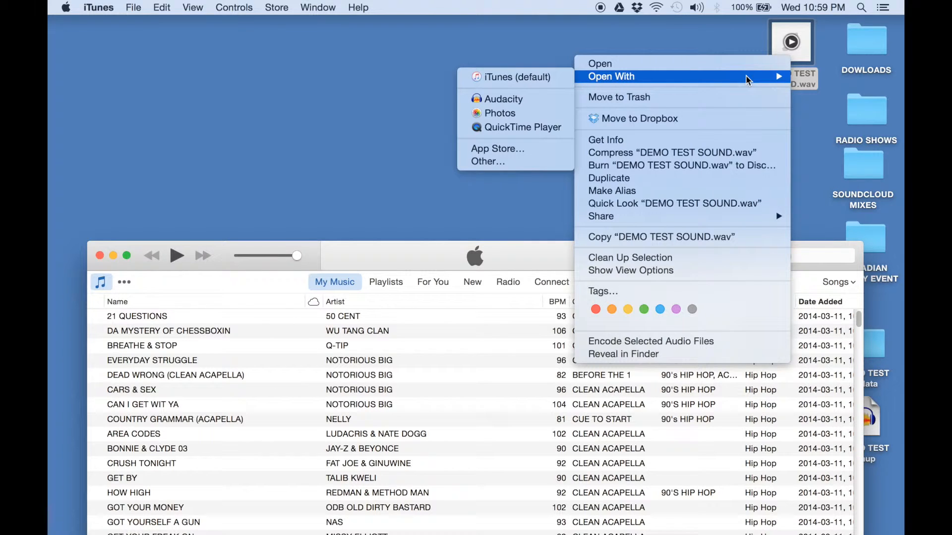
mouse_move(581, 77)
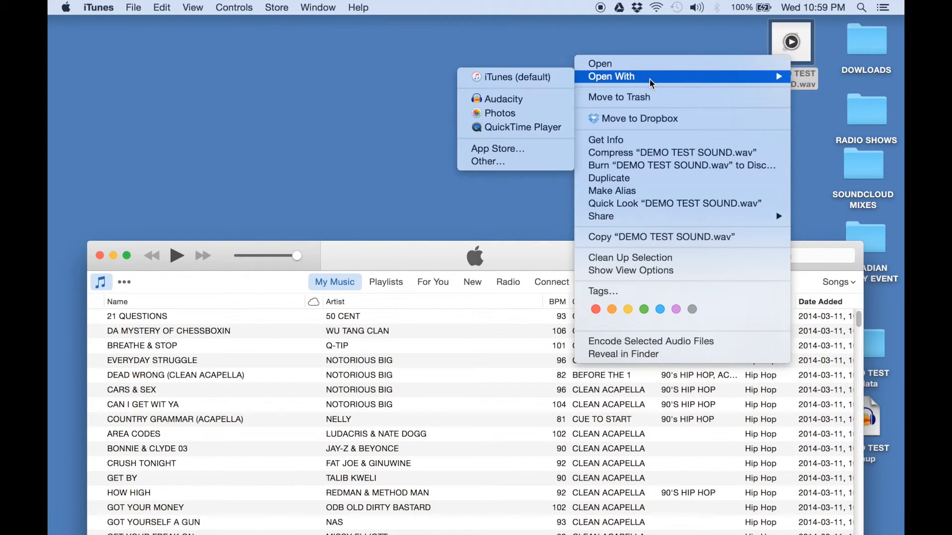
click(550, 79)
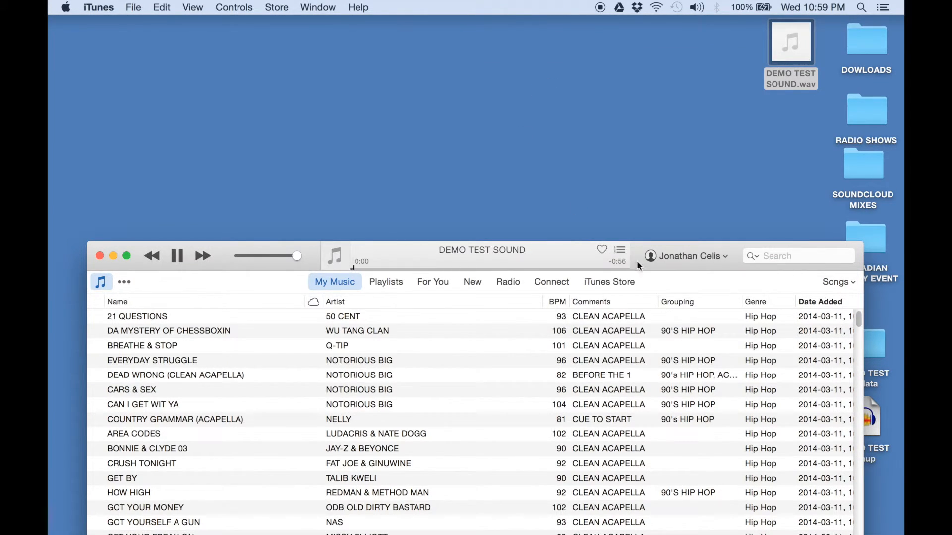
drag(337, 256, 345, 30)
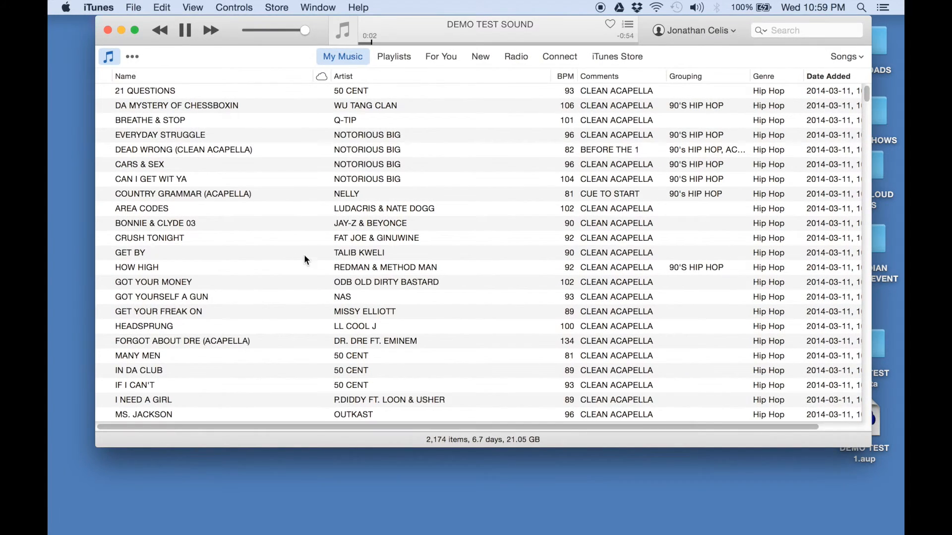
scroll(303, 272, down, 5)
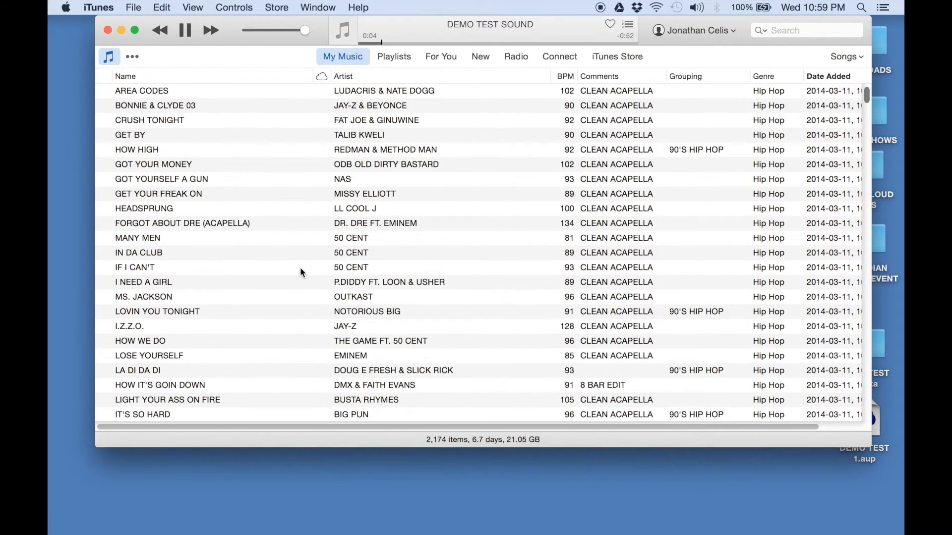
scroll(303, 272, down, 10)
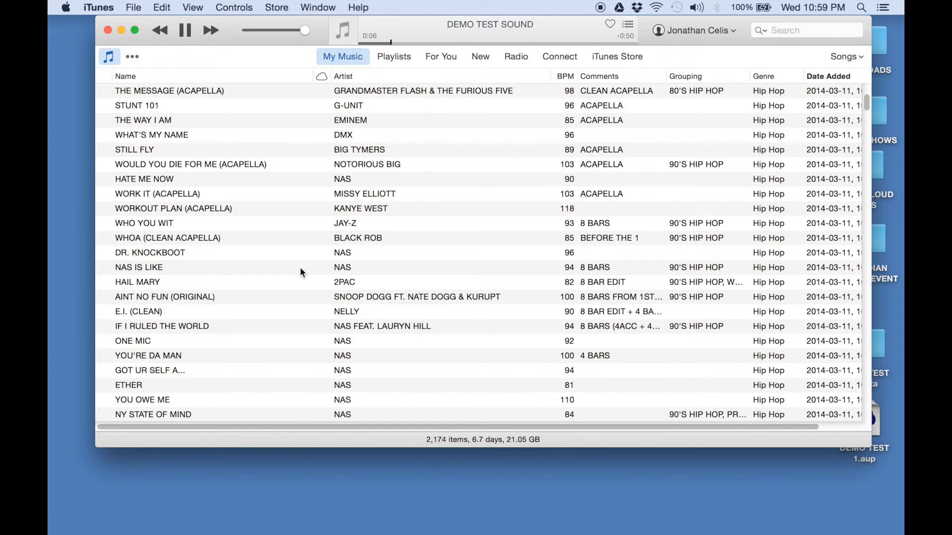
key(space)
Step: Sort the song library by name and locate DEMO TEST SOUND in the list
click(126, 76)
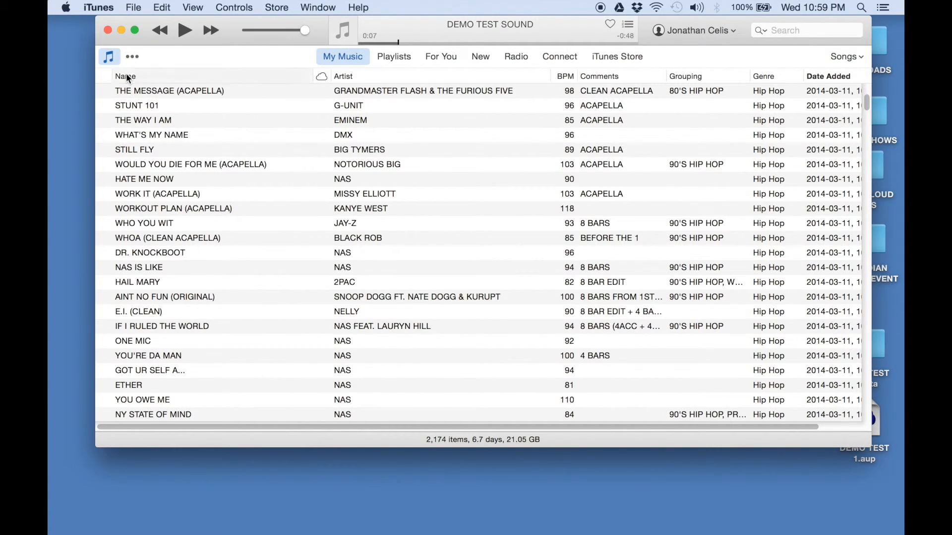
scroll(235, 195, down, 10)
scroll(236, 201, down, 20)
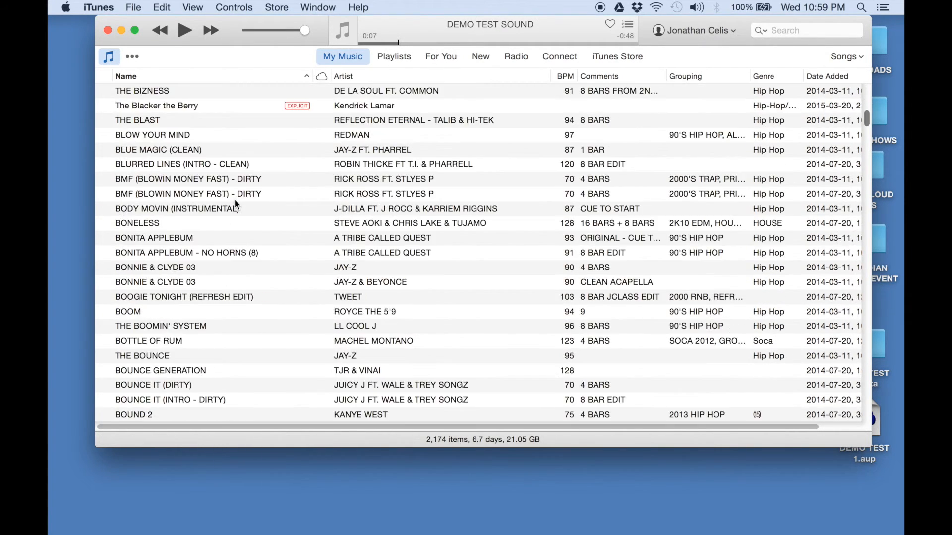
scroll(236, 203, down, 15)
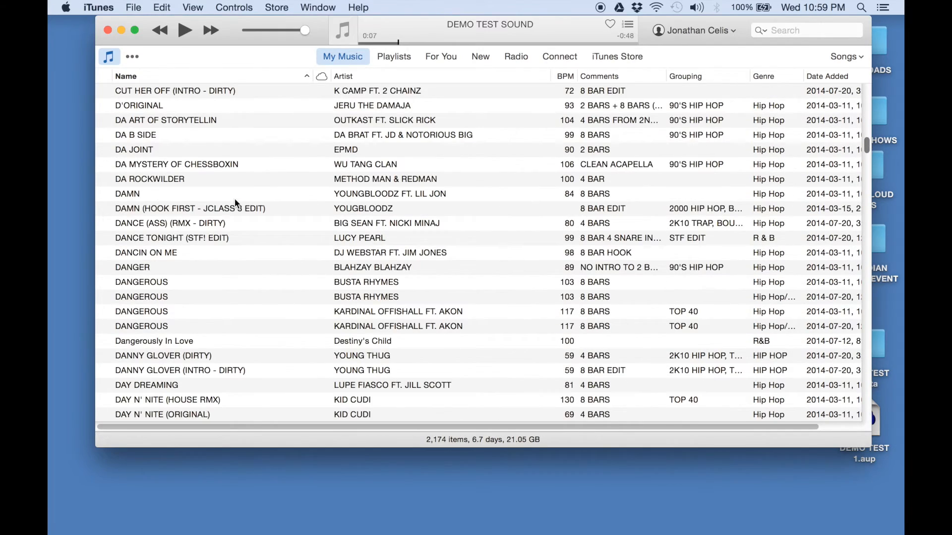
scroll(236, 203, down, 5)
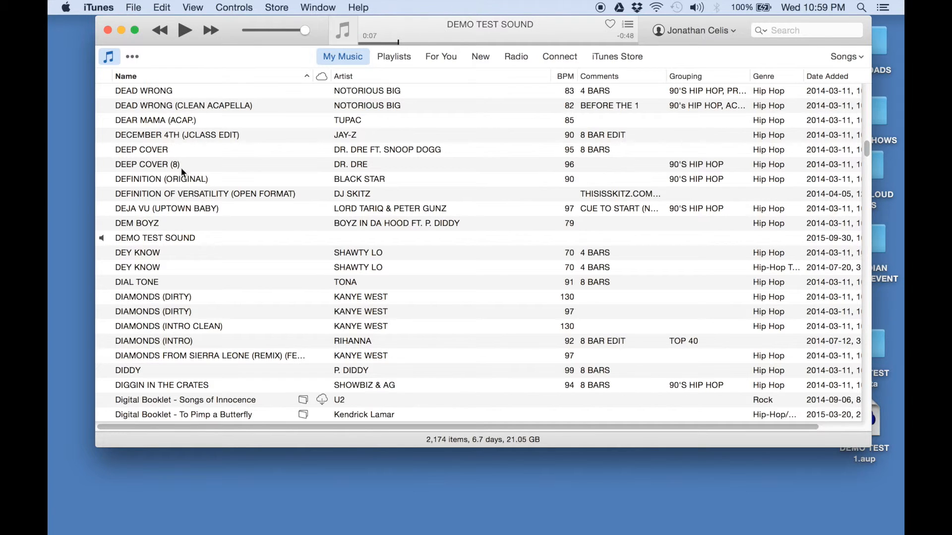
Step: Create an MP3 version of the DEMO TEST SOUND track in the library
click(136, 240)
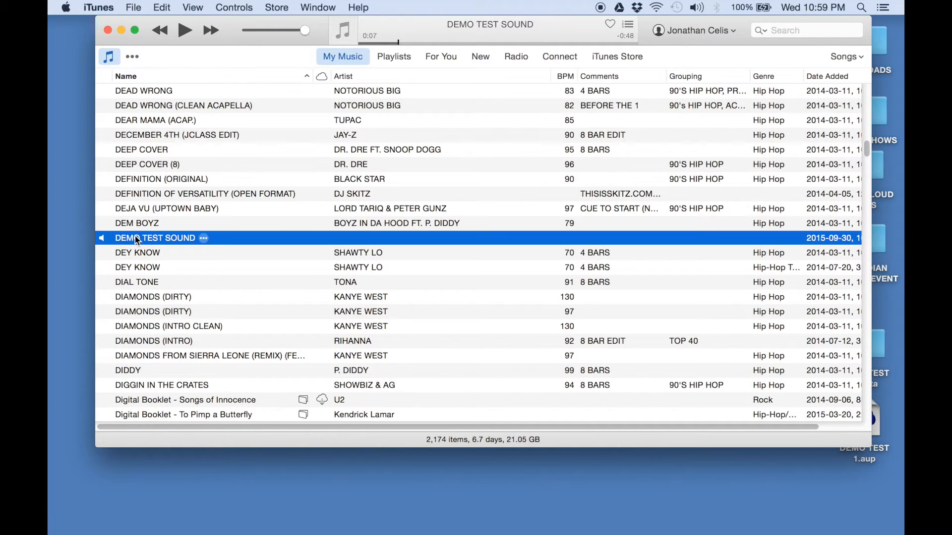
right_click(179, 241)
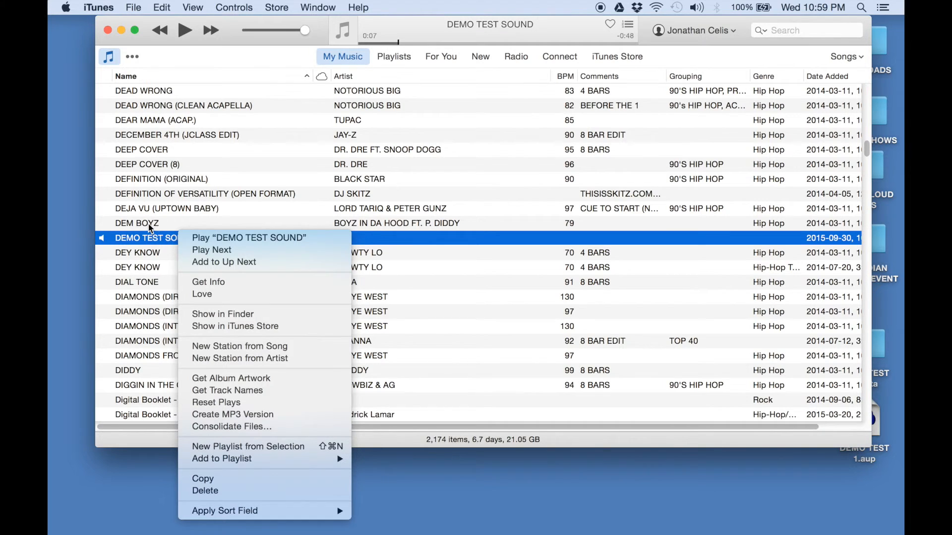
click(154, 240)
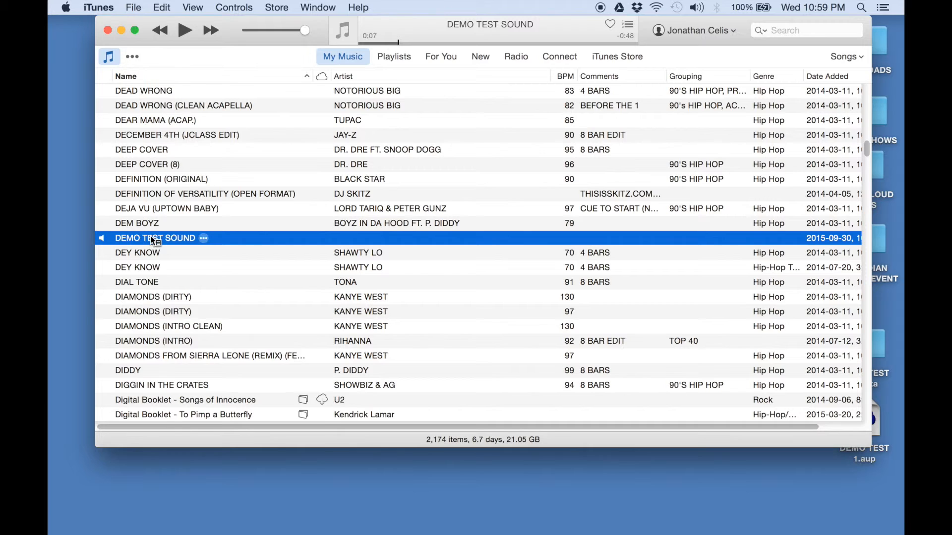
right_click(152, 239)
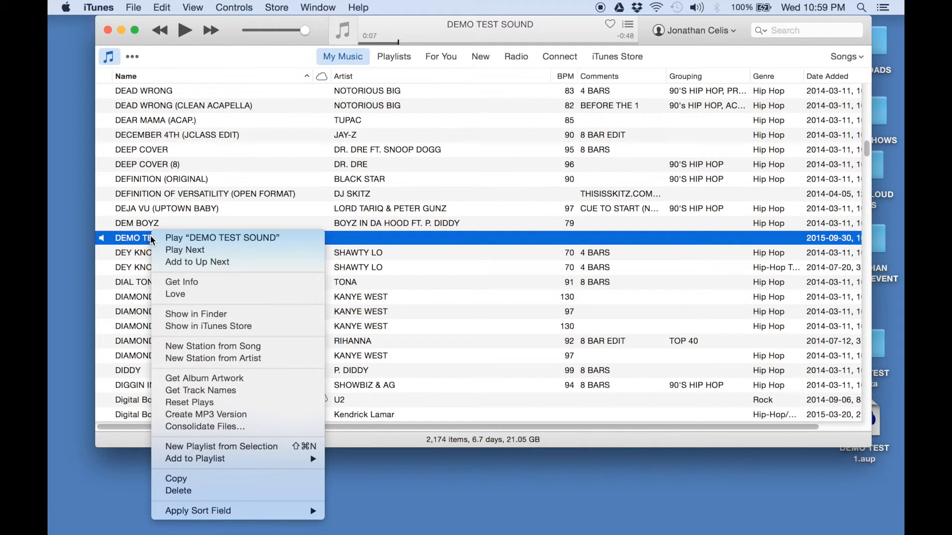
click(284, 416)
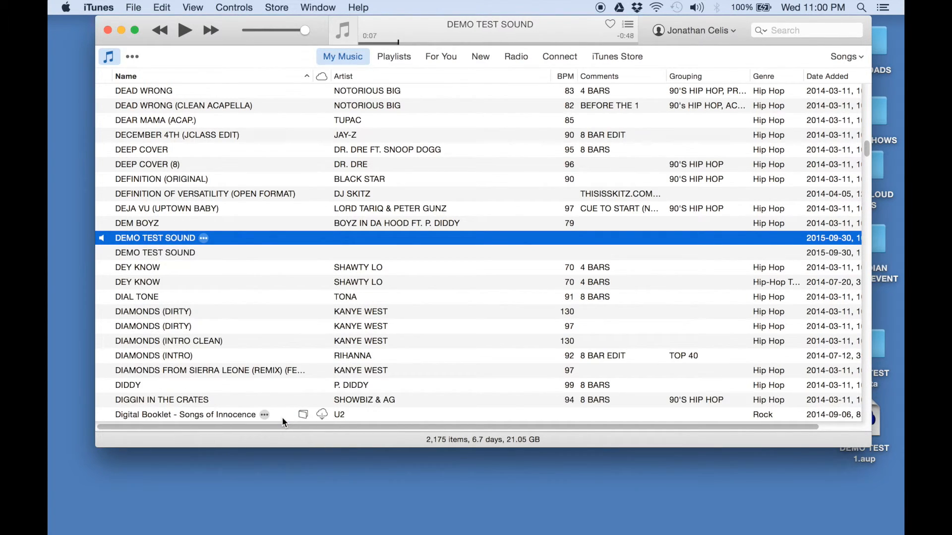
Step: Examine the file details of the new DEMO TEST SOUND copy for its kind, bit rate and location
click(175, 254)
right_click(174, 254)
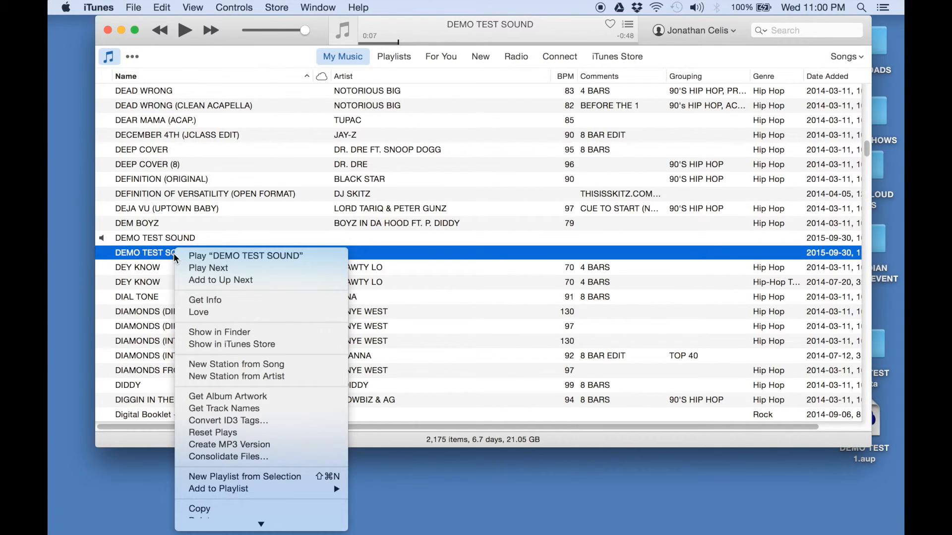
click(254, 303)
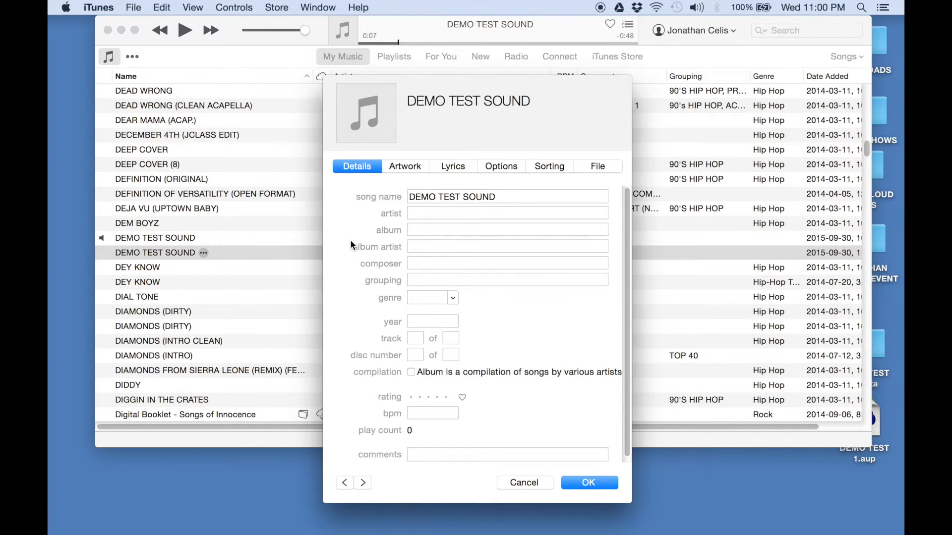
click(598, 171)
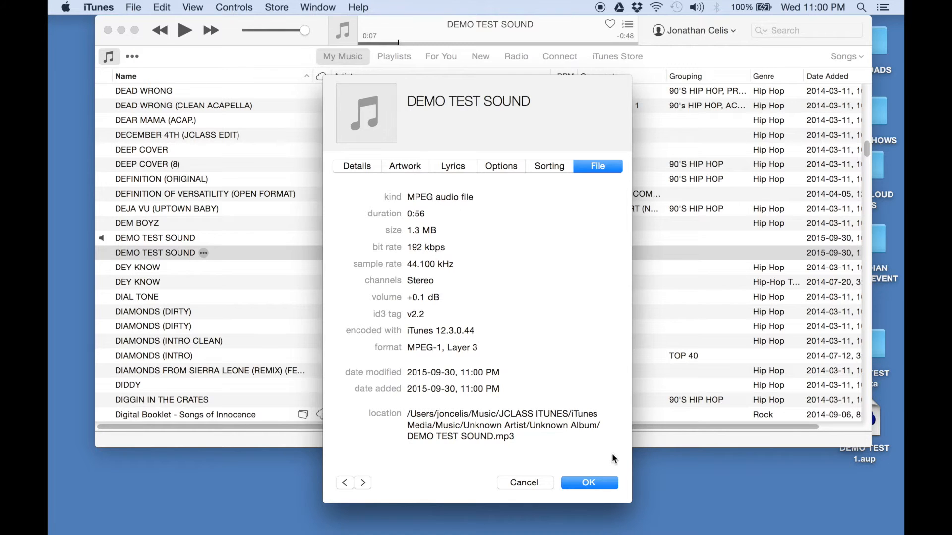
click(609, 484)
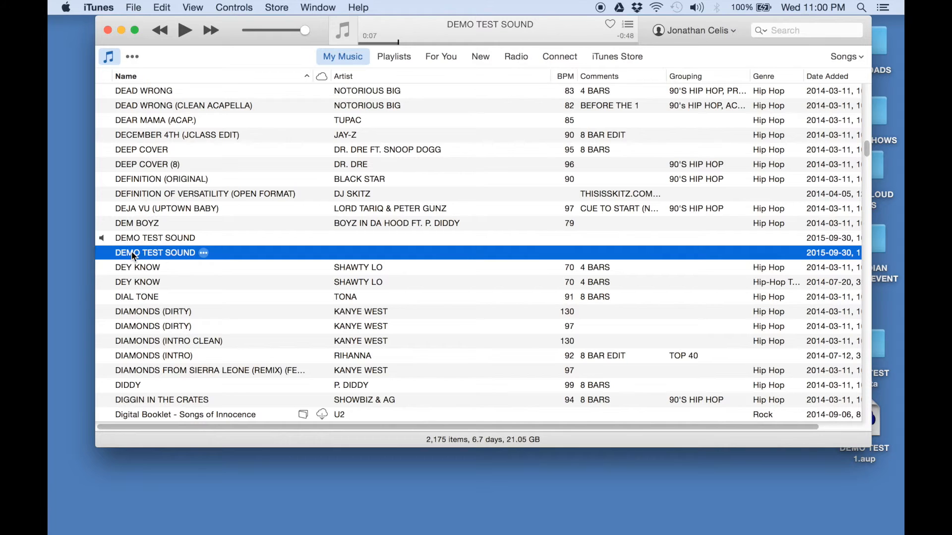
Step: Copy the MP3 version of DEMO TEST SOUND from the library to the desktop and minimize the iTunes window
drag(133, 256, 462, 490)
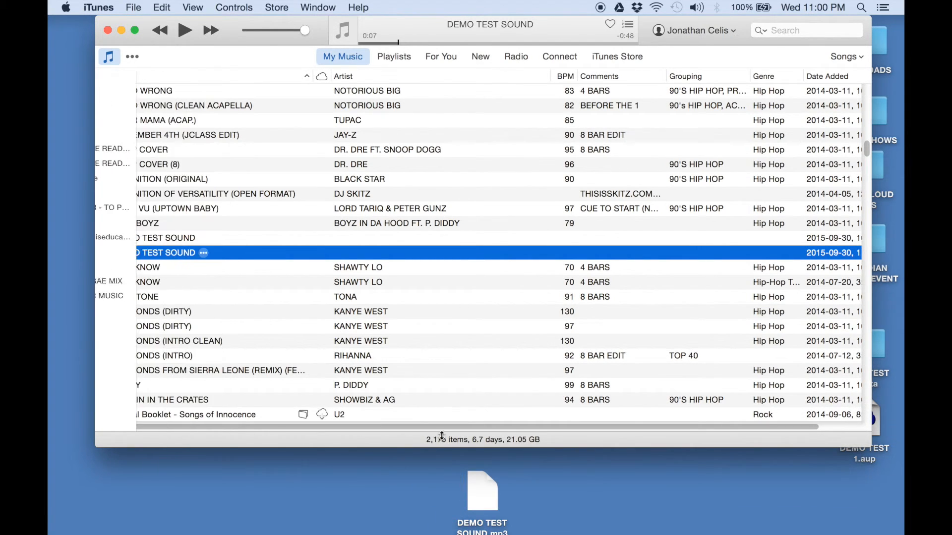
click(122, 30)
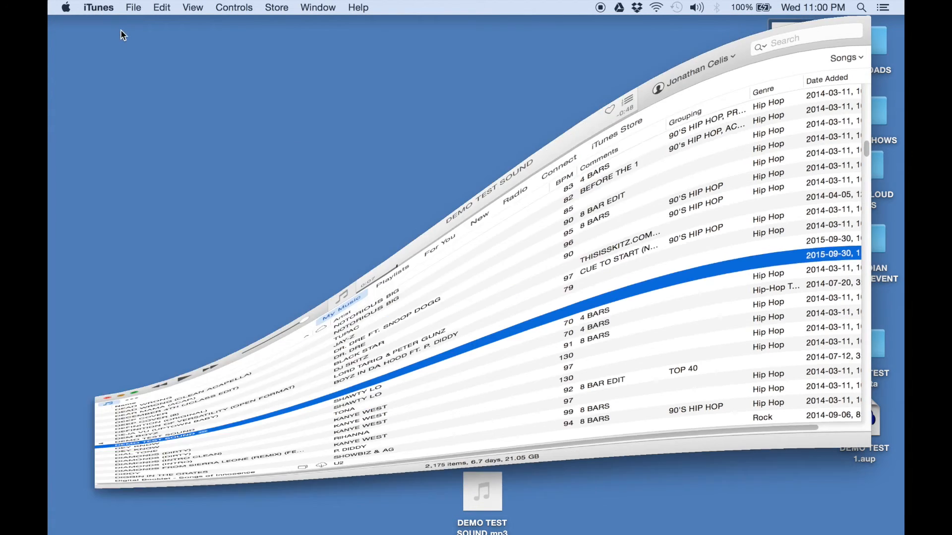
Step: Place DEMO TEST SOUND.mp3 directly below DEMO TEST SOUND.wav on the desktop
drag(496, 506, 803, 129)
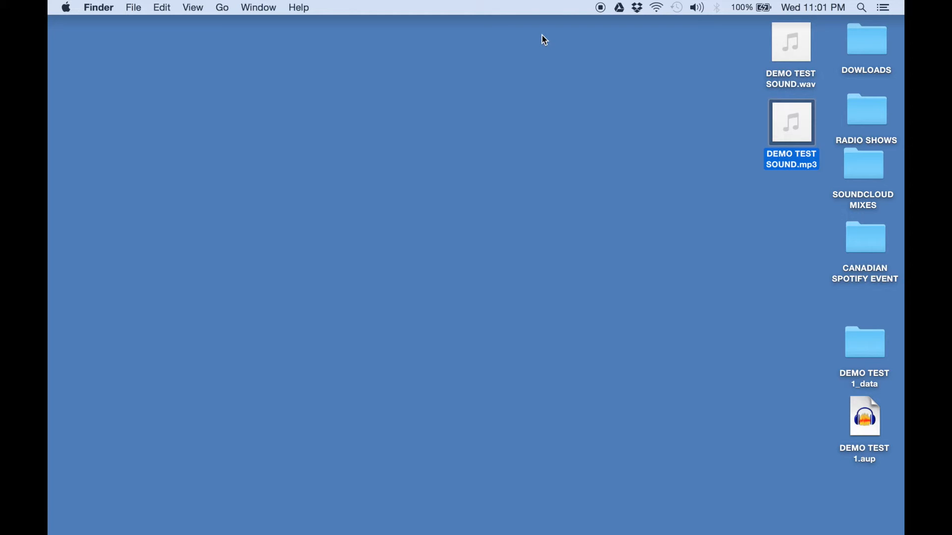
Step: Move DEMO TEST SOUND.mp3 from the desktop into the BODY IO PODCAST folder in Dropbox
click(638, 10)
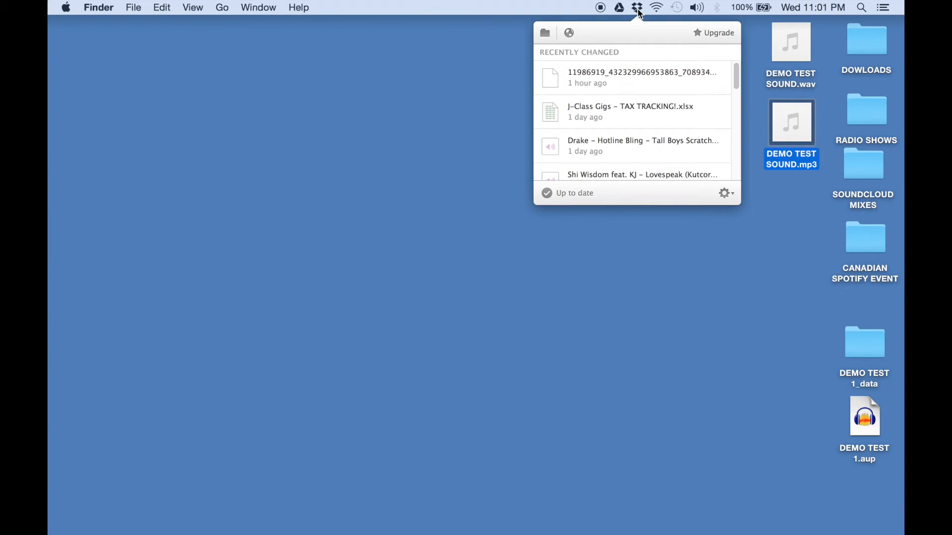
click(547, 37)
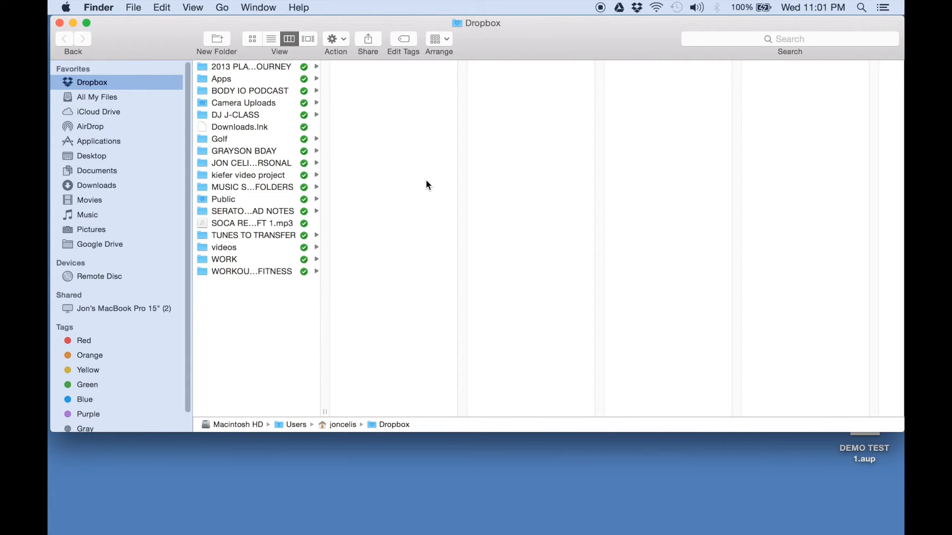
drag(513, 34, 525, 32)
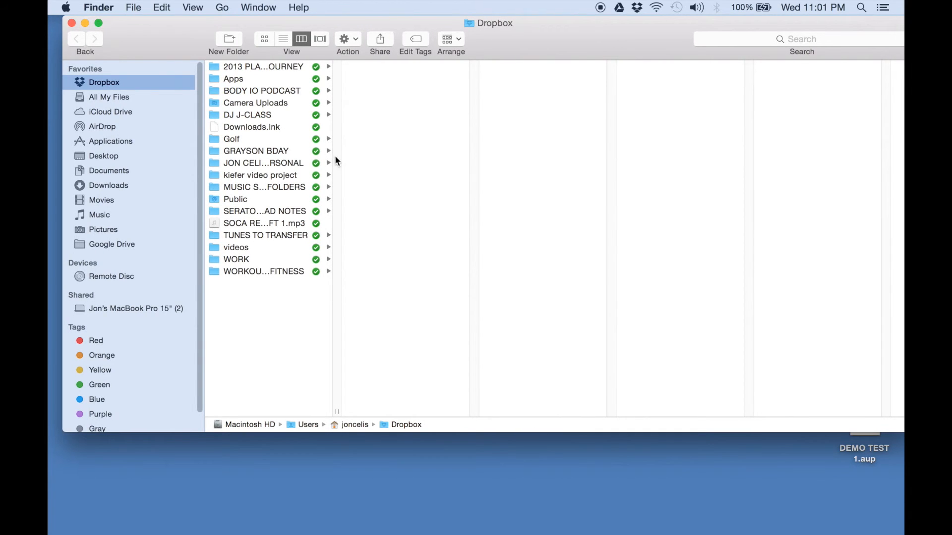
click(276, 93)
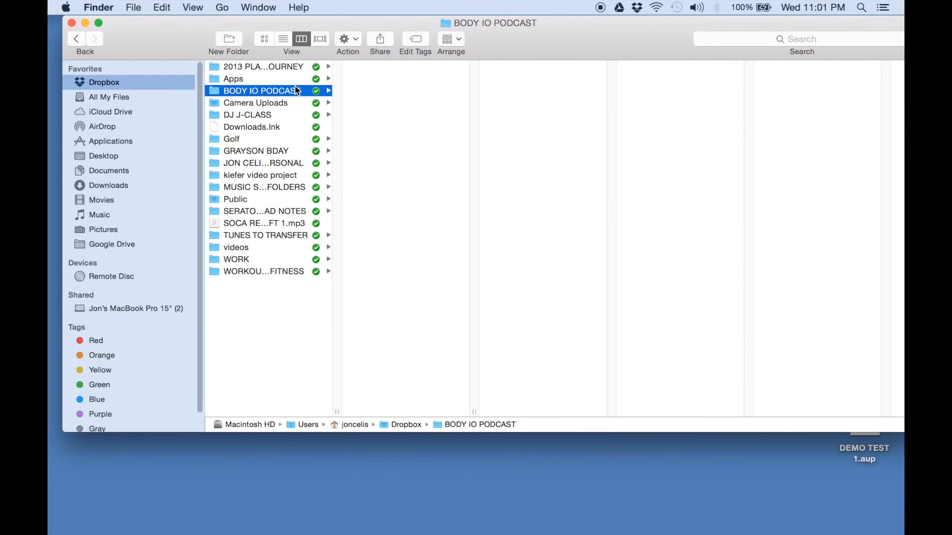
drag(529, 33, 547, 216)
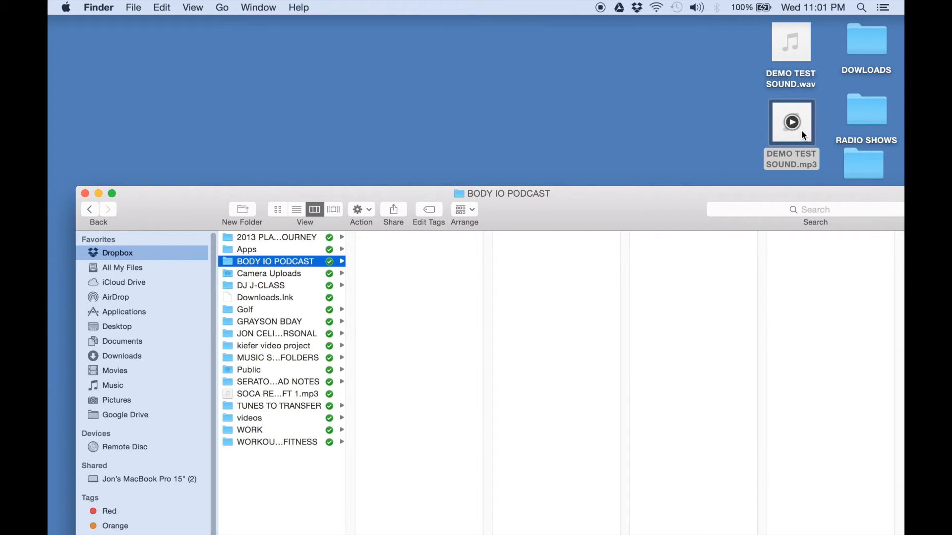
drag(801, 130, 442, 306)
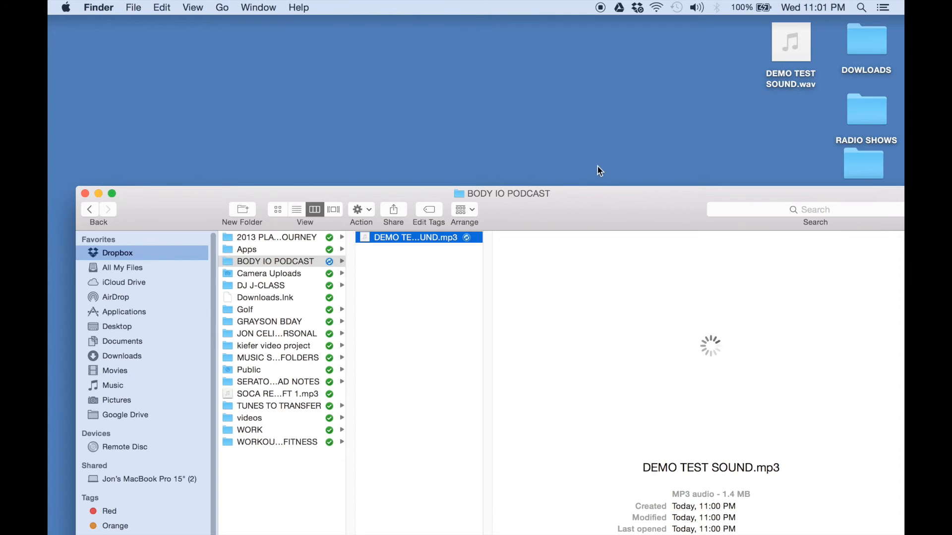
Step: Reposition the BODY IO PODCAST window and widen its file column to fit the full name of DEMO TEST SOUND.mp3
drag(594, 193, 597, 65)
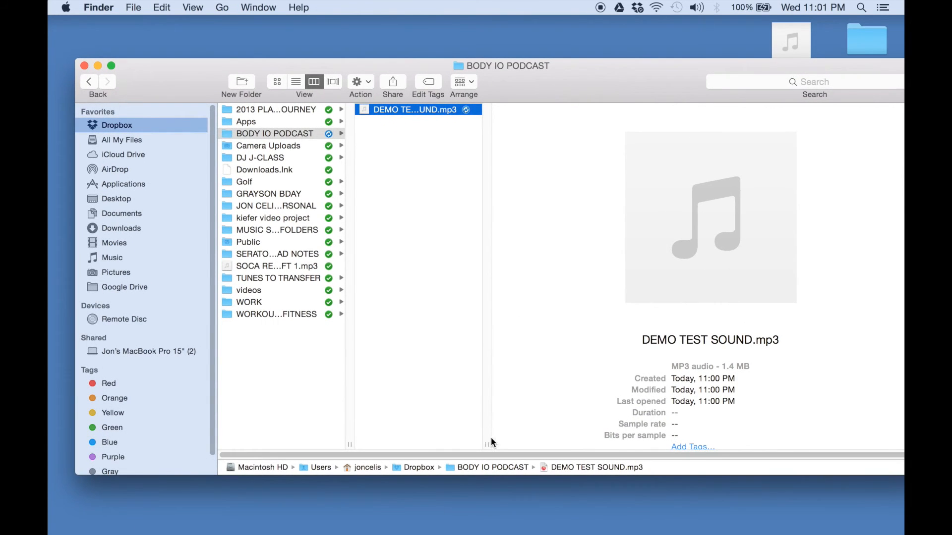
drag(487, 445, 586, 446)
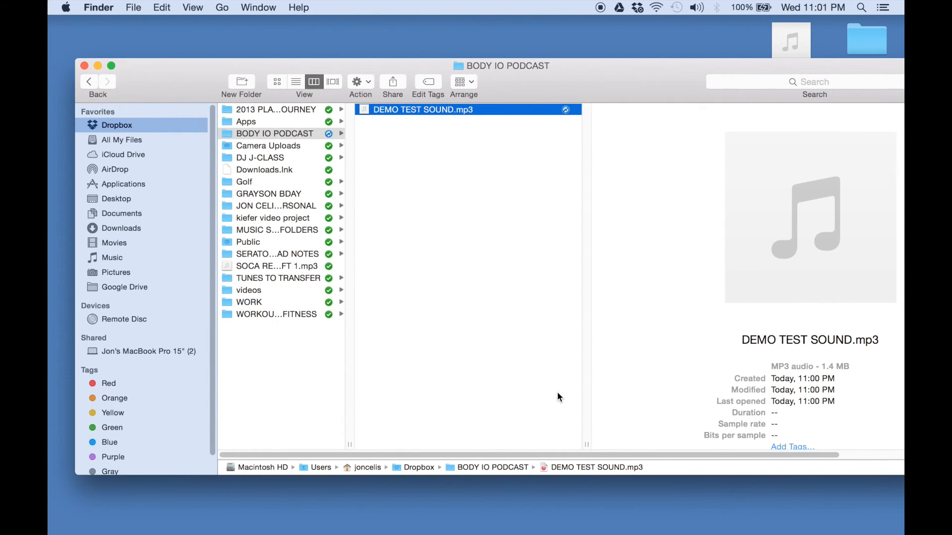
drag(568, 87, 550, 130)
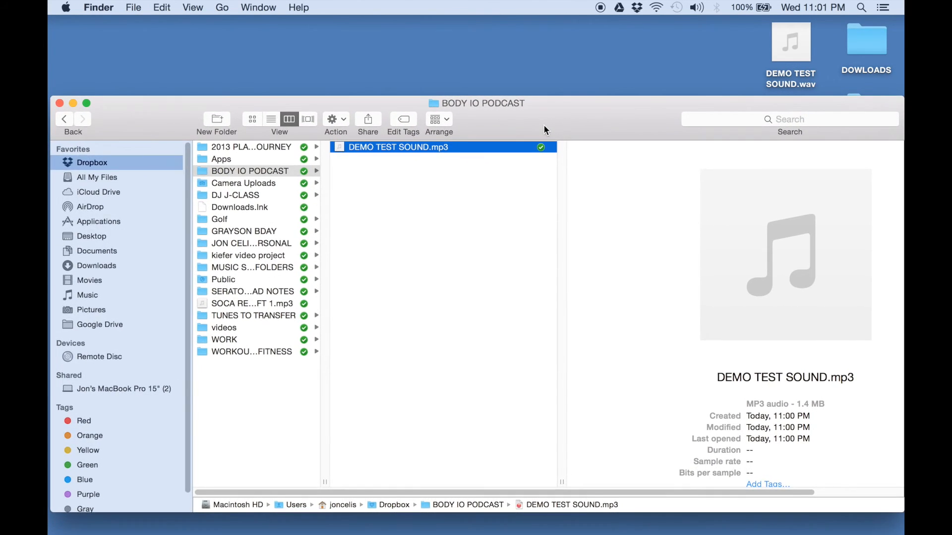
drag(546, 129, 553, 128)
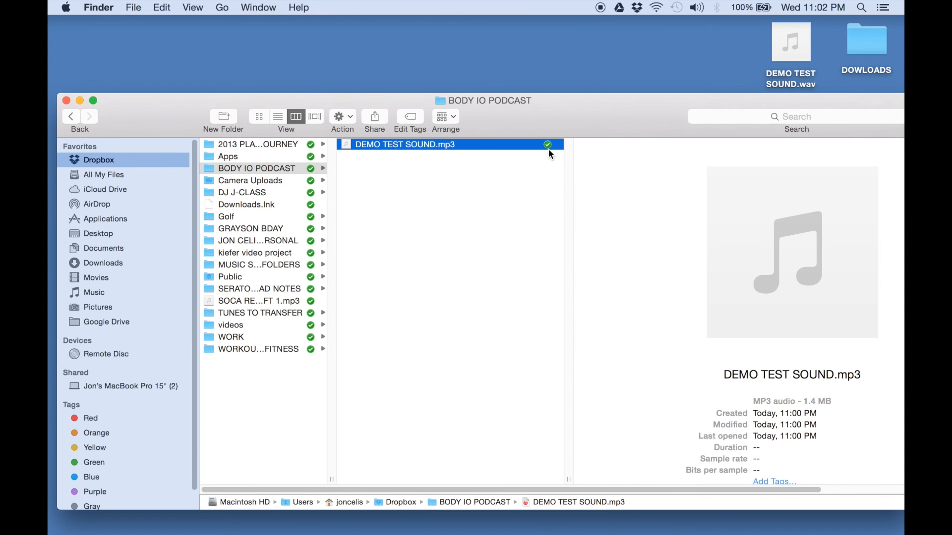
drag(571, 121, 560, 55)
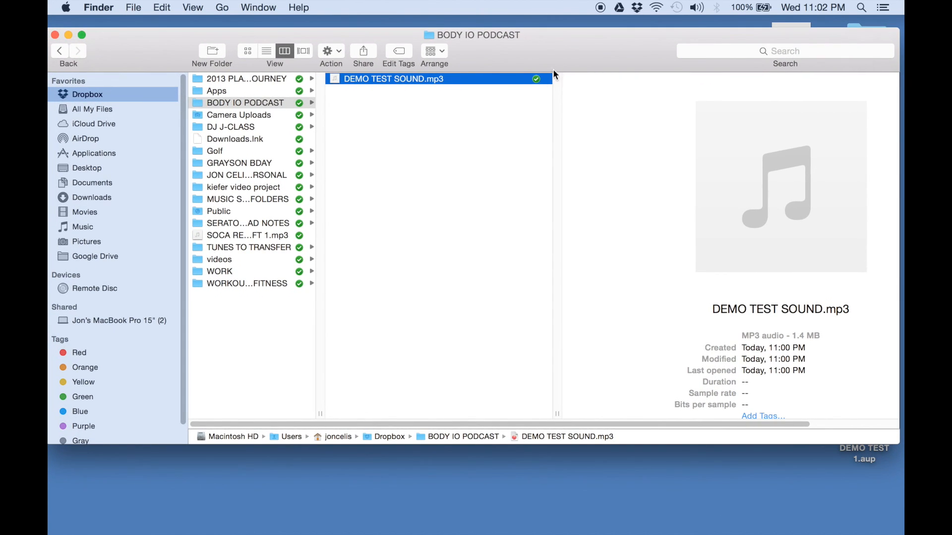
drag(551, 54, 559, 52)
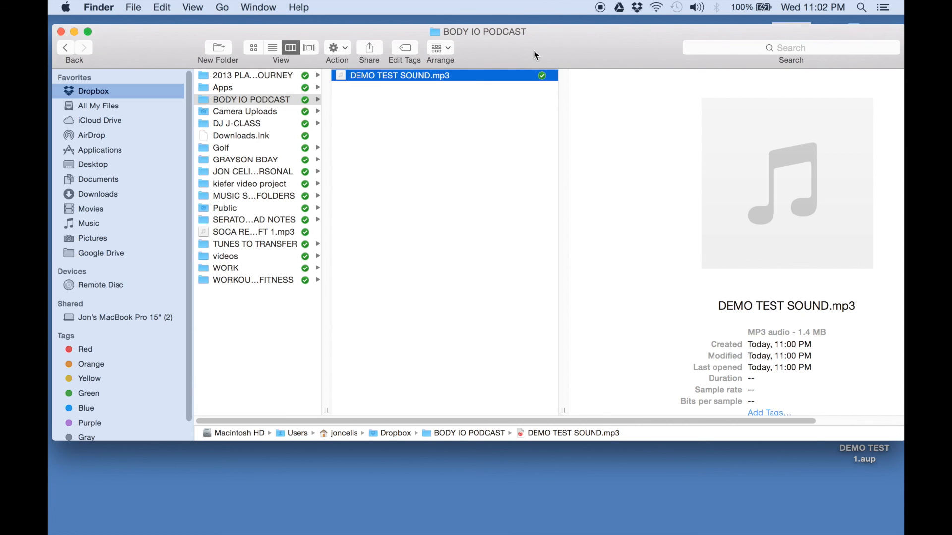
drag(535, 54, 537, 87)
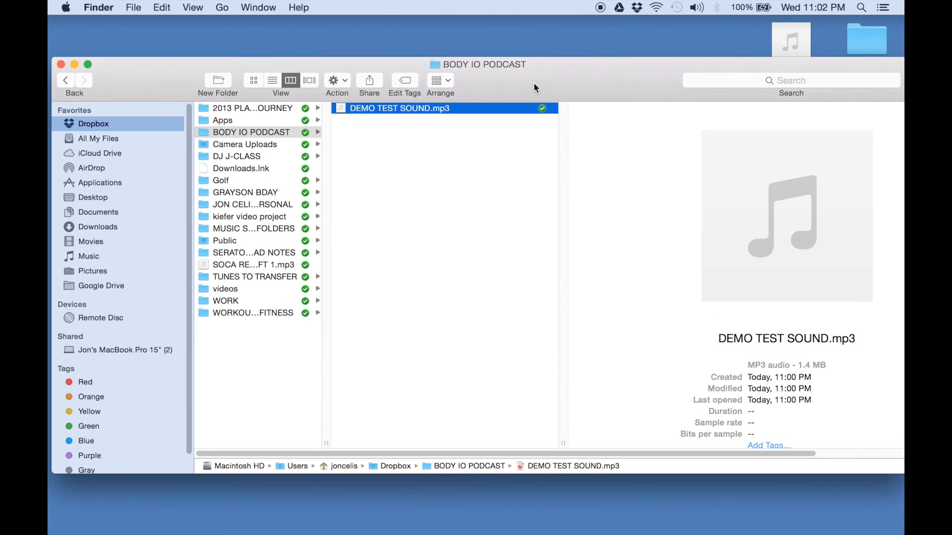
Step: Close the BODY IO PODCAST folder window
click(63, 64)
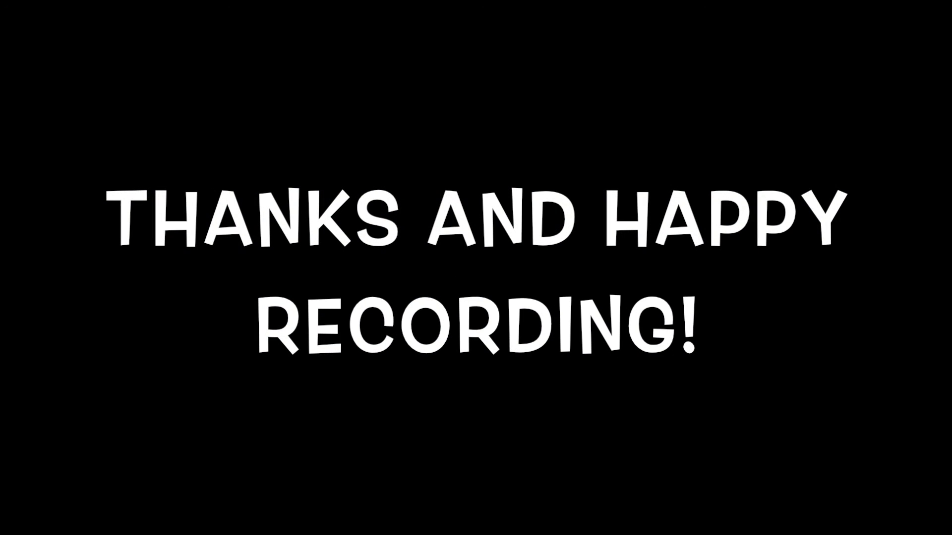